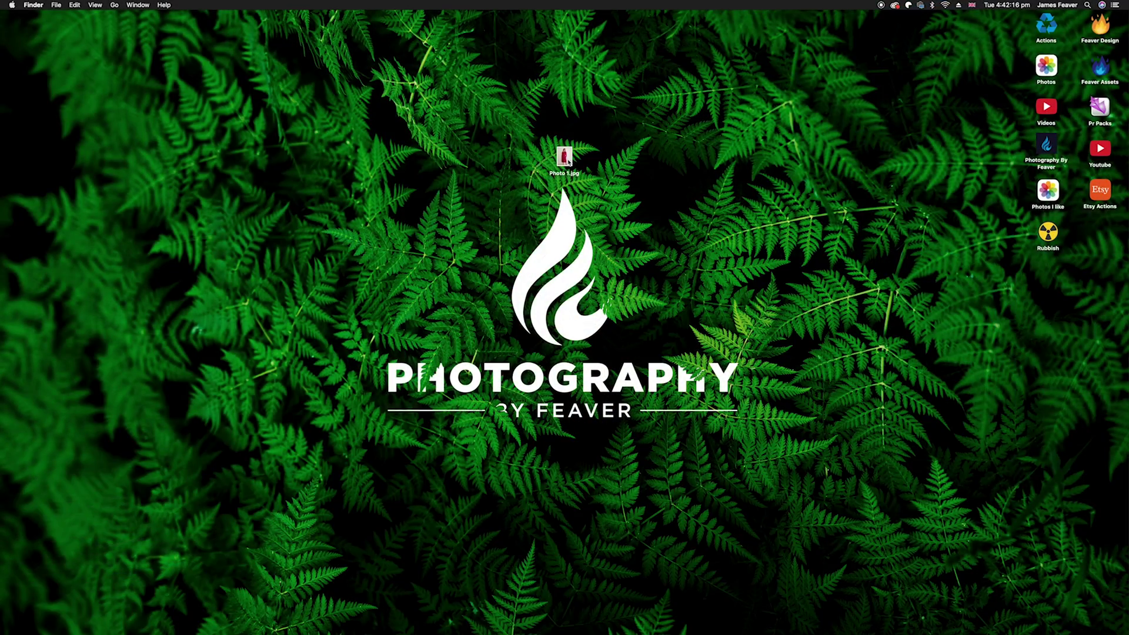
Open Photo 1.jpg from the desktop, the magenta dress photo, in Photoshop.
{"action": "double_click", "coordinate": [567, 160]}
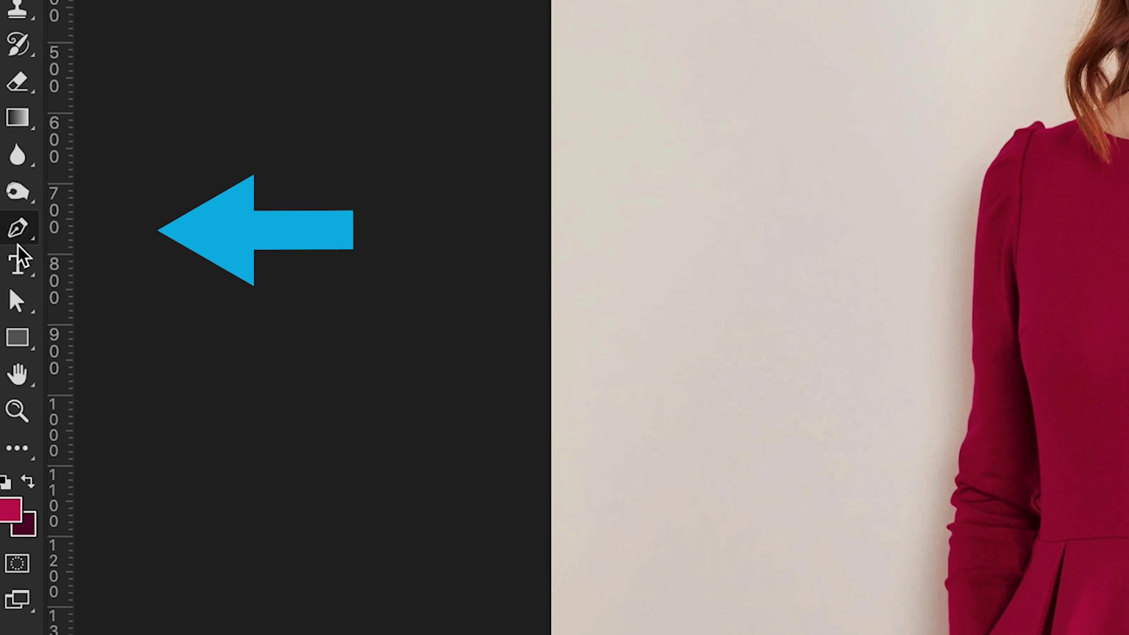
With the Pen tool, zoom in and start a curved path along the skirt's waistline seam.
{"action": "left_click", "coordinate": [18, 229]}
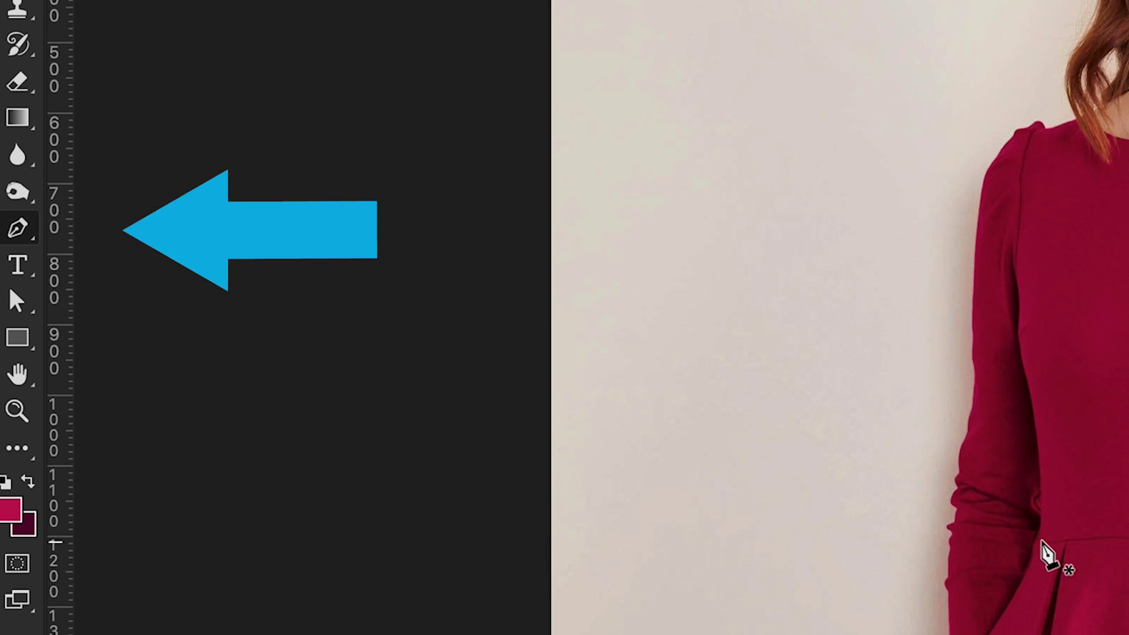
{"action": "scroll", "coordinate": [1040, 549], "scroll_direction": "up", "scroll_amount": 5}
{"action": "scroll", "coordinate": [329, 325], "scroll_direction": "up", "scroll_amount": 2}
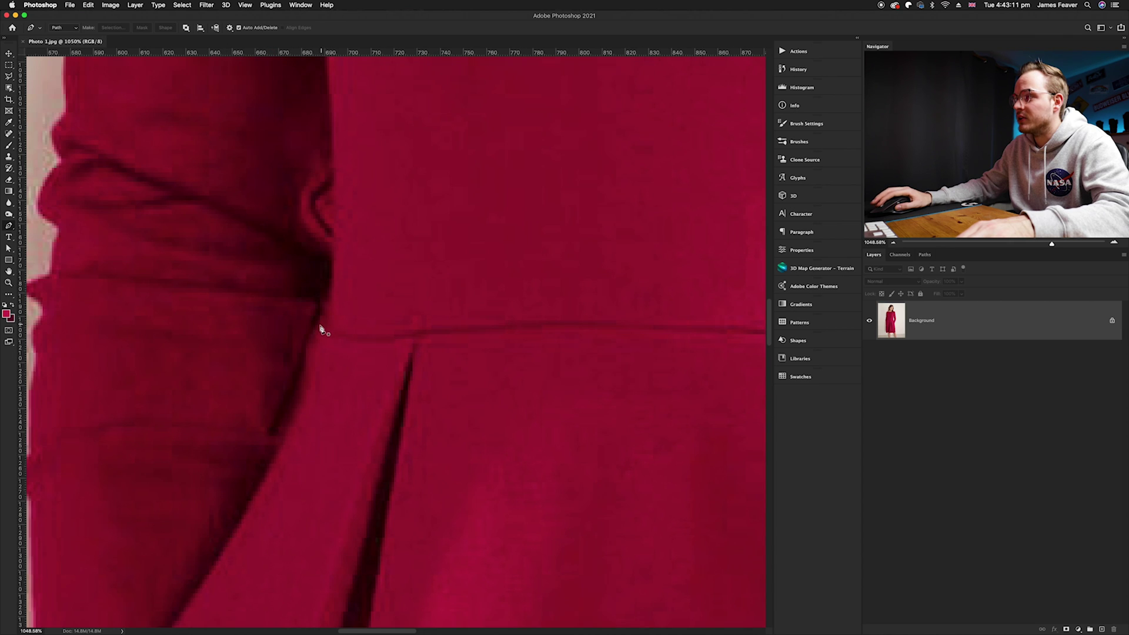
{"action": "left_click", "coordinate": [315, 325]}
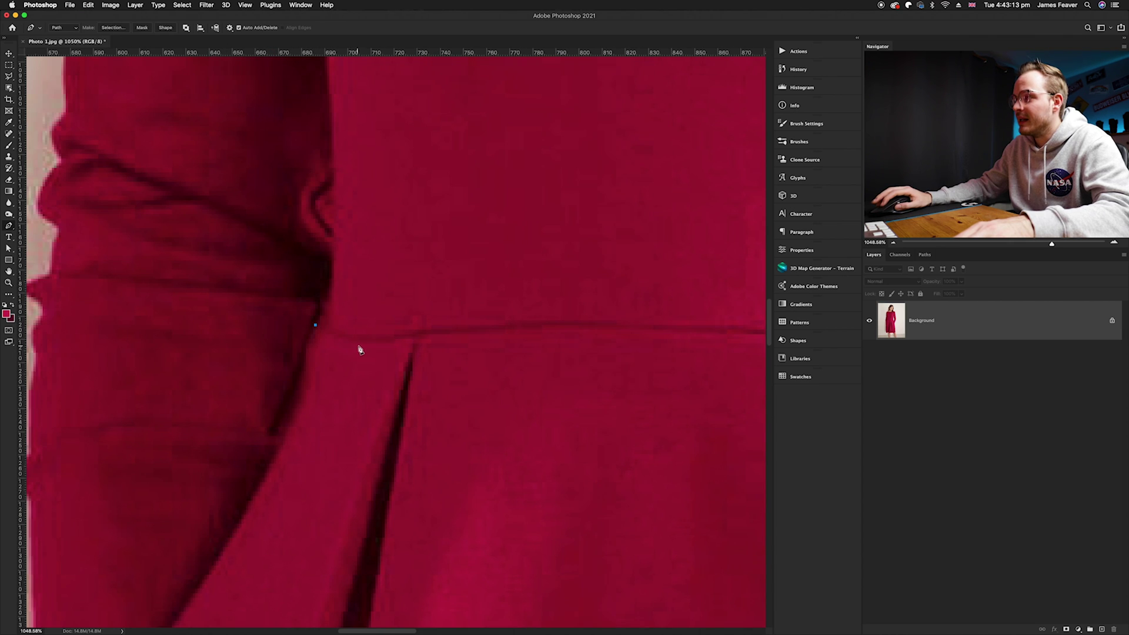
{"action": "left_click_drag", "start_coordinate": [370, 341], "coordinate": [411, 336]}
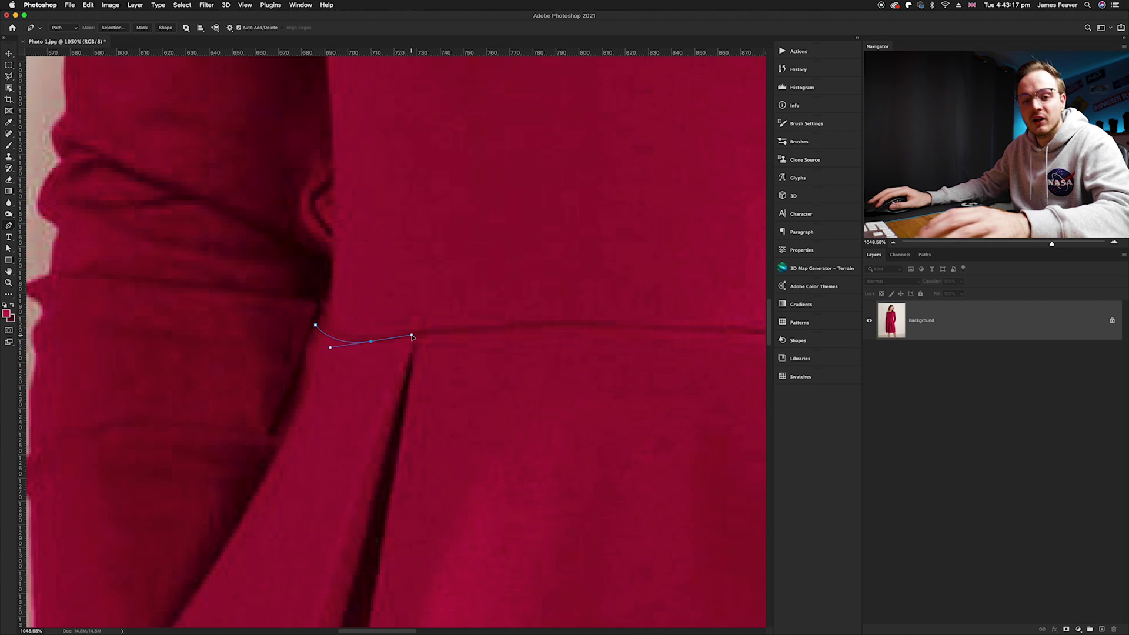
{"action": "left_click_drag", "start_coordinate": [411, 336], "coordinate": [413, 333]}
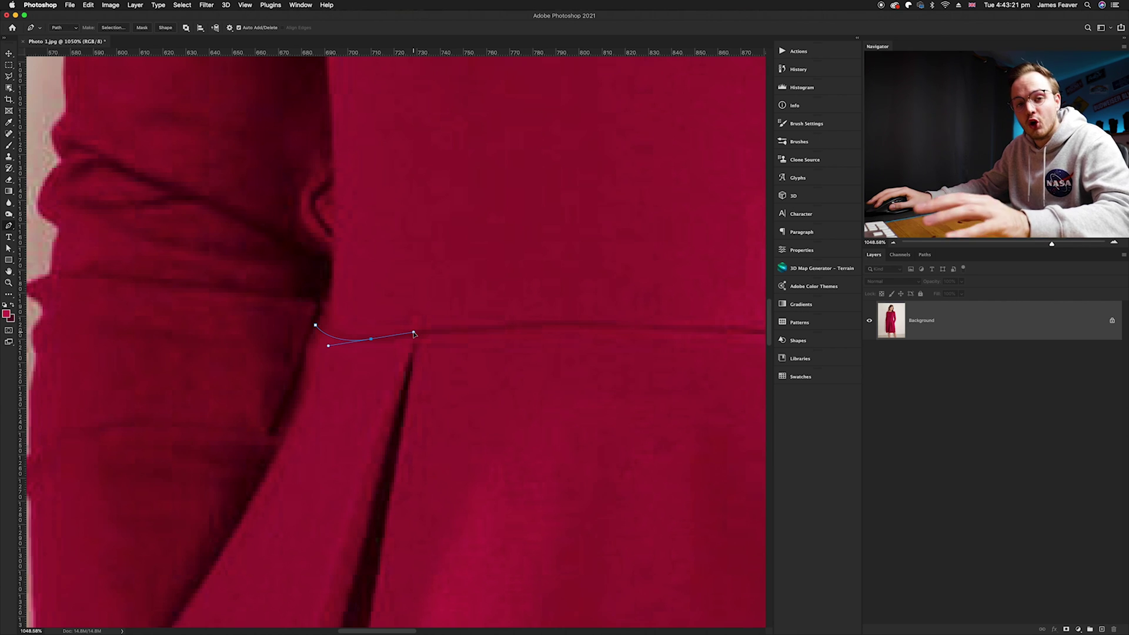
{"action": "left_click_drag", "start_coordinate": [413, 333], "coordinate": [413, 334]}
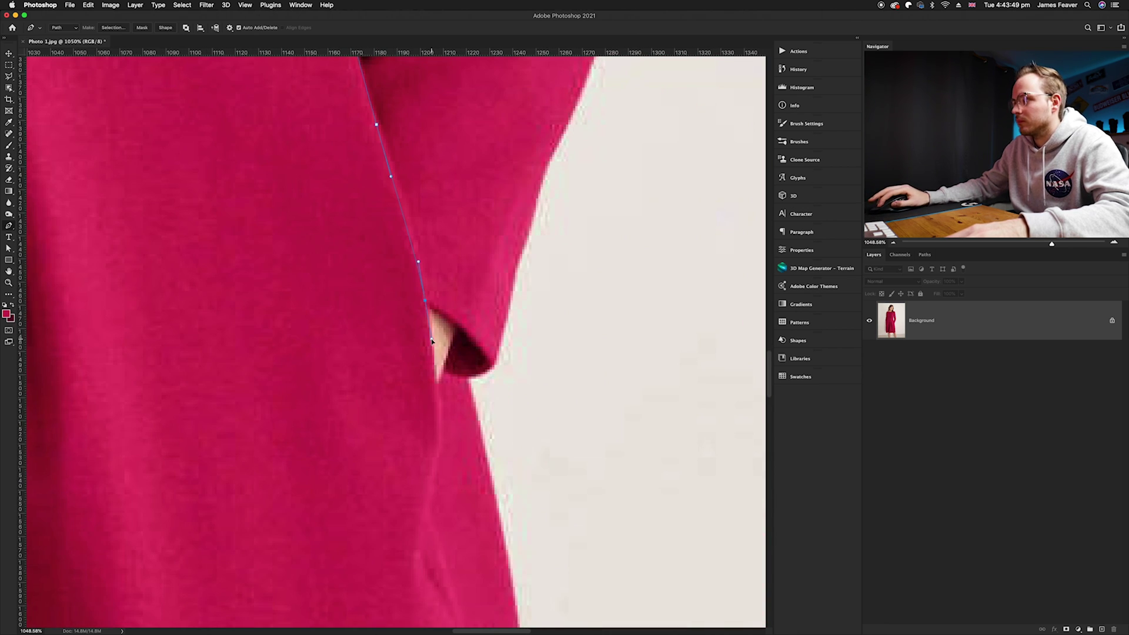
Add anchors down the skirt's sides to the hem, close the path, and fit the photo on screen.
{"action": "left_click", "coordinate": [496, 486]}
{"action": "scroll", "coordinate": [495, 513], "scroll_direction": "down", "scroll_amount": 5}
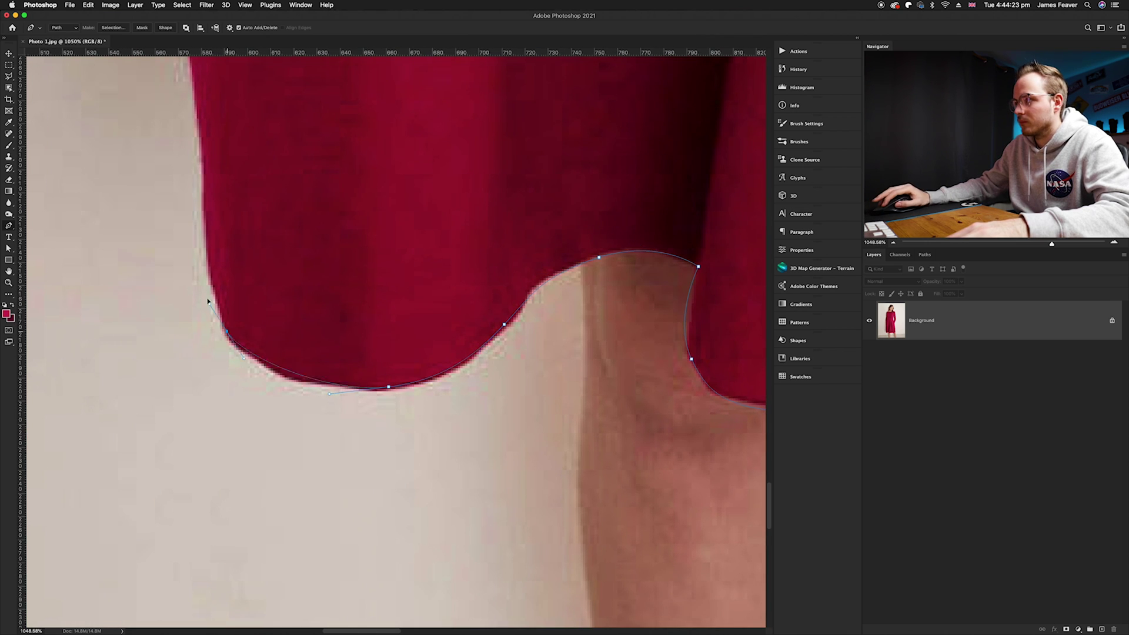
{"action": "scroll", "coordinate": [207, 301], "scroll_direction": "up", "scroll_amount": 10}
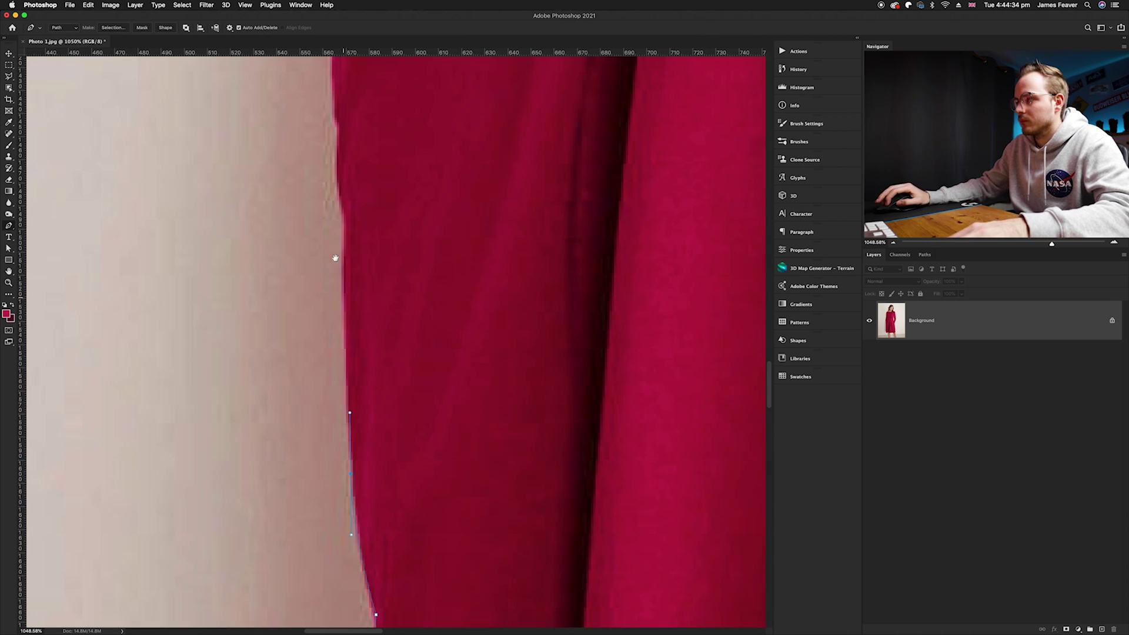
{"action": "left_click", "coordinate": [377, 446]}
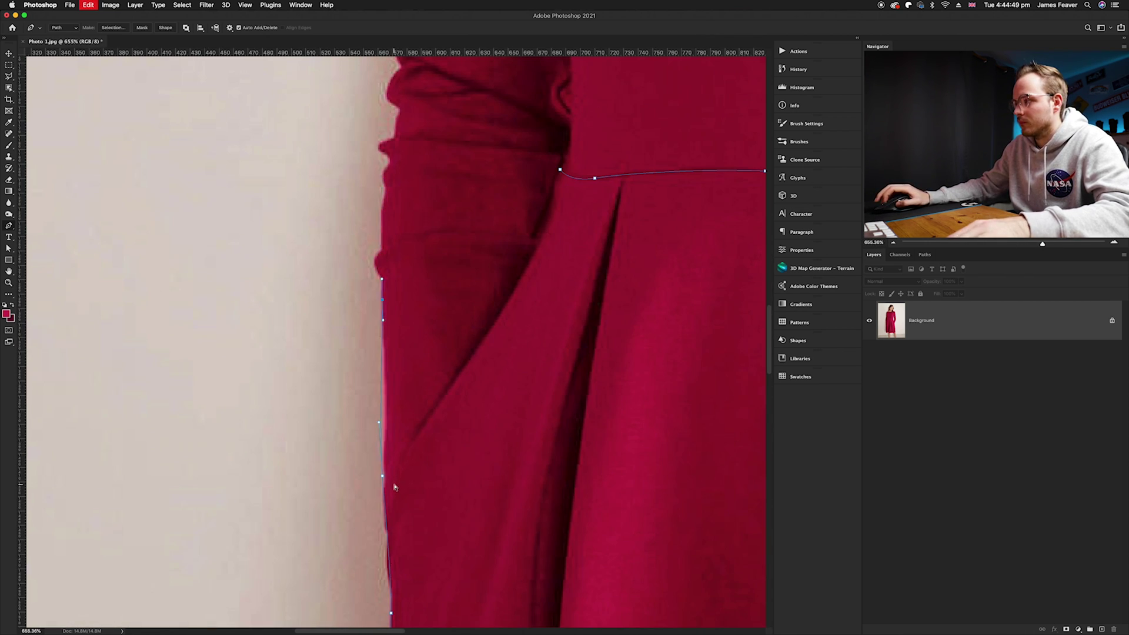
{"action": "left_click", "coordinate": [386, 485]}
{"action": "left_click", "coordinate": [485, 332]}
{"action": "left_click", "coordinate": [560, 170]}
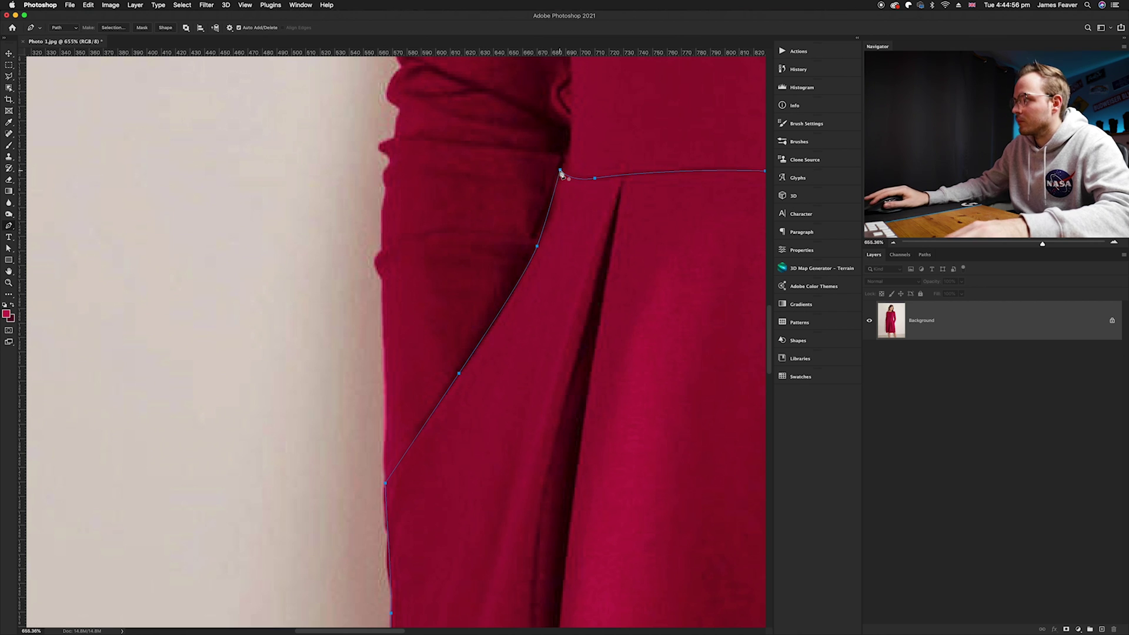
{"action": "key", "text": "super+0"}
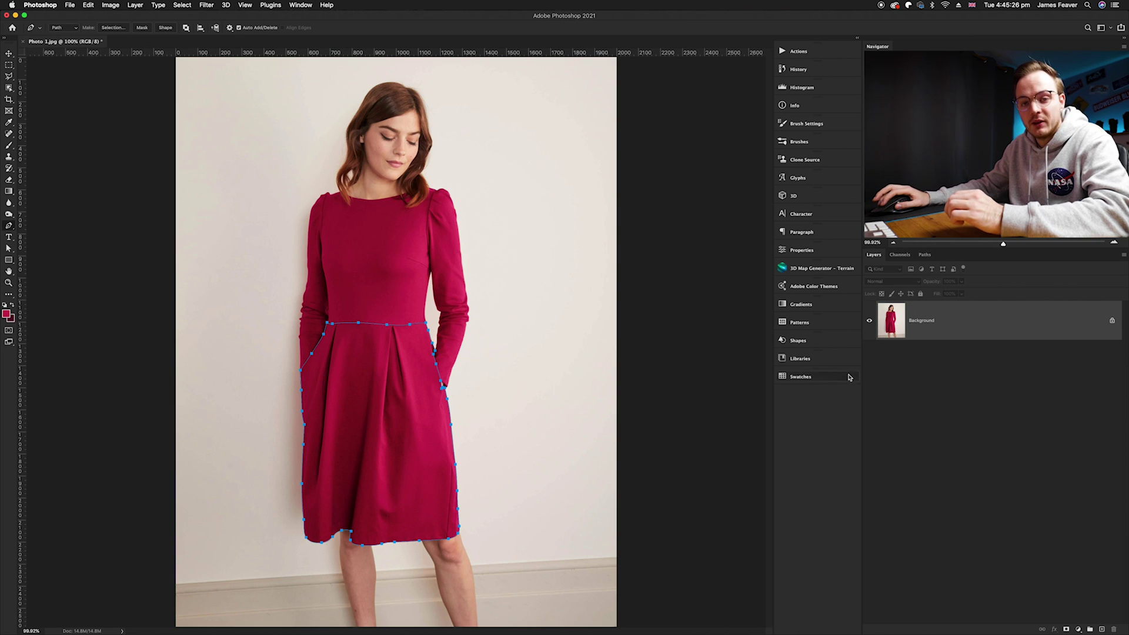
Save the Work Path in the Paths panel as Path 1.
{"action": "left_click", "coordinate": [926, 258]}
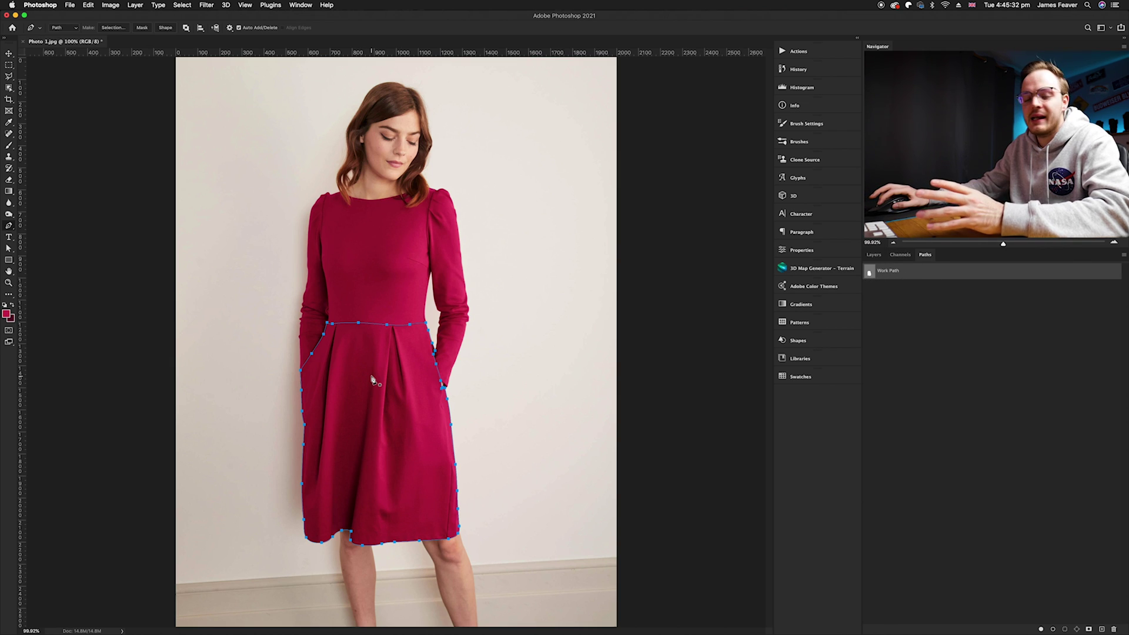
{"action": "double_click", "coordinate": [870, 276]}
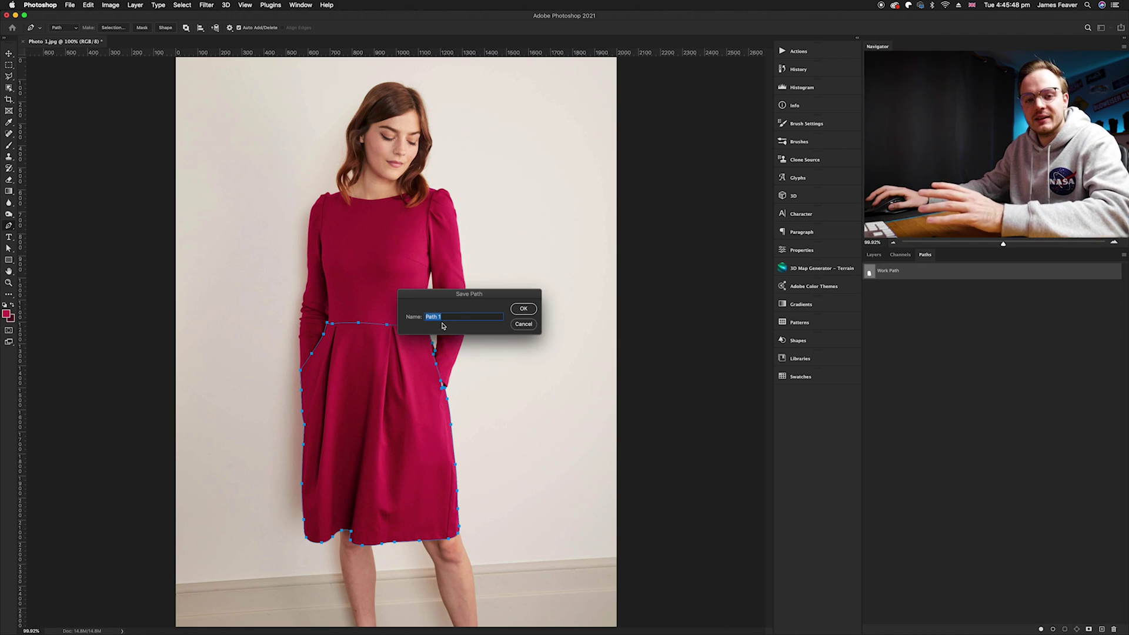
{"action": "left_click", "coordinate": [523, 309]}
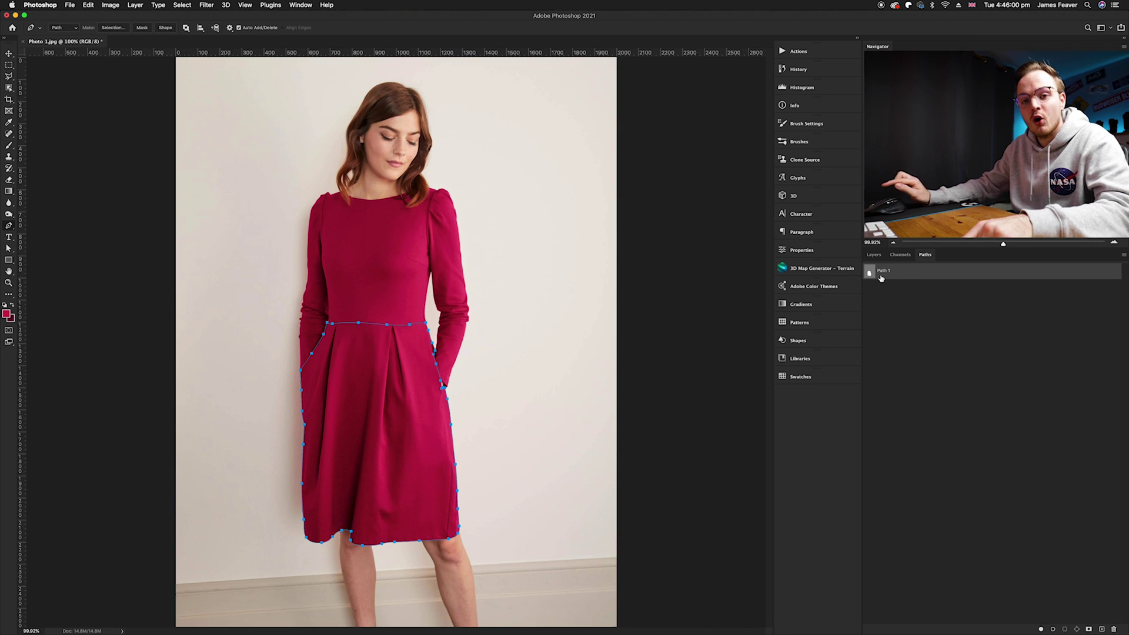
{"action": "left_click_drag", "start_coordinate": [876, 278], "coordinate": [872, 276]}
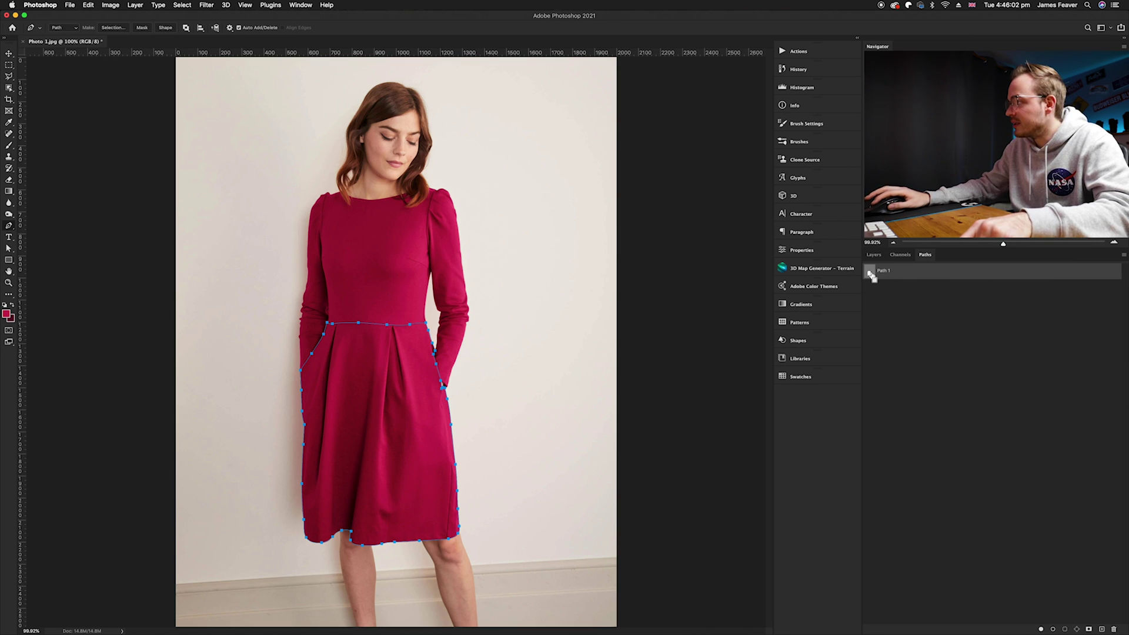
Load Path 1 as a selection around the skirt, then return to the Layers panel.
{"action": "left_click", "coordinate": [871, 275], "text": "super"}
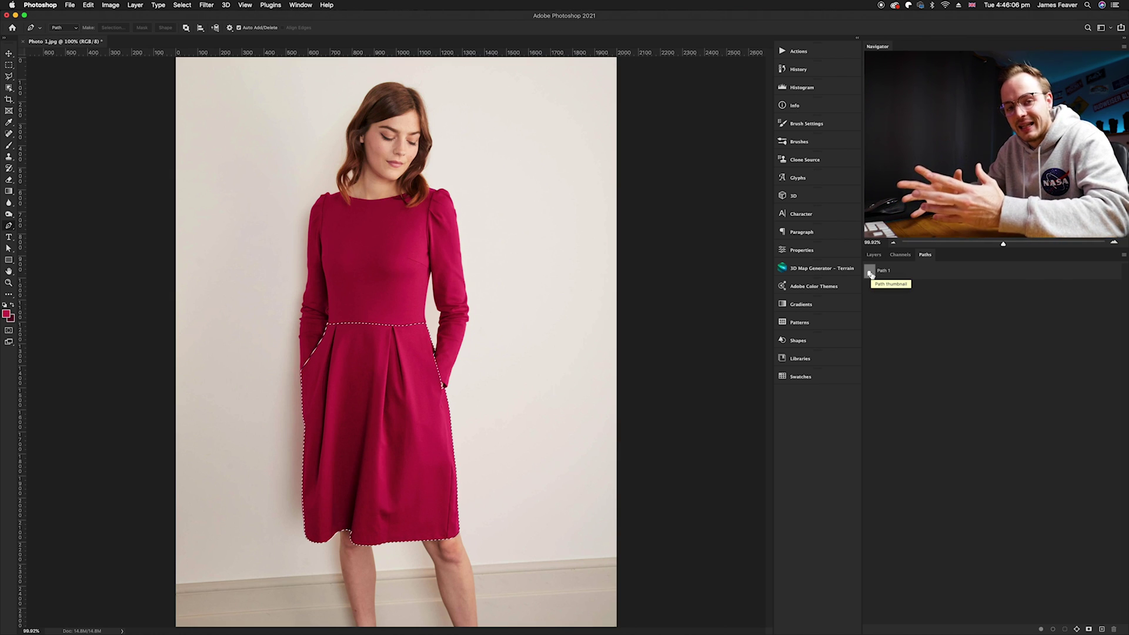
{"action": "left_click", "coordinate": [873, 255]}
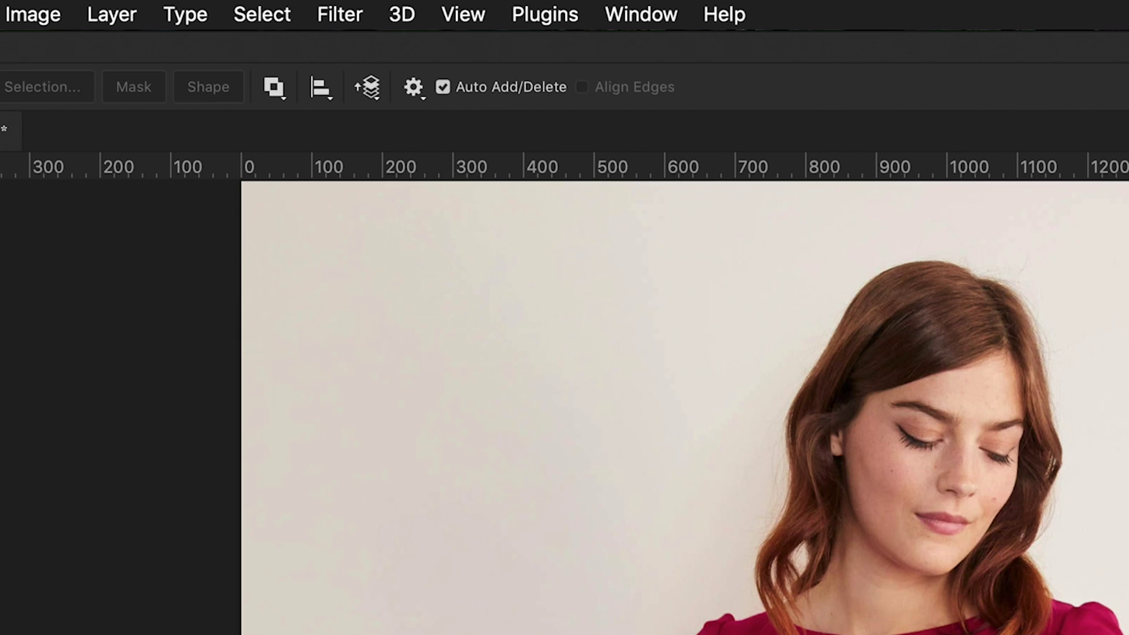
Apply Select > Modify > Feather to the skirt selection.
{"action": "left_click", "coordinate": [259, 15]}
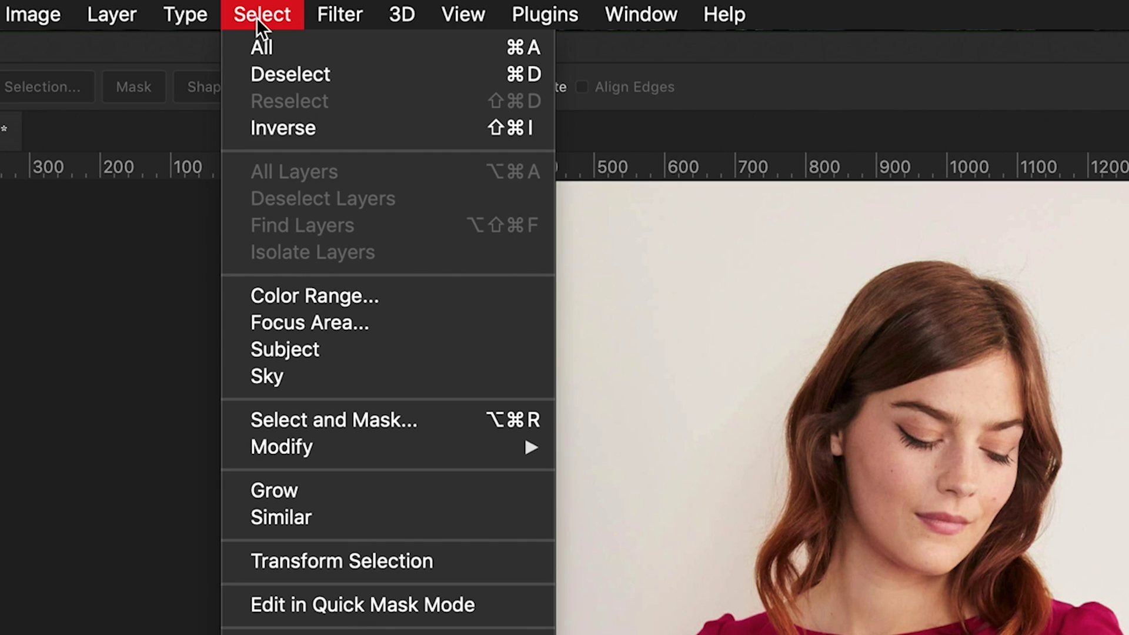
{"action": "mouse_move", "coordinate": [321, 441]}
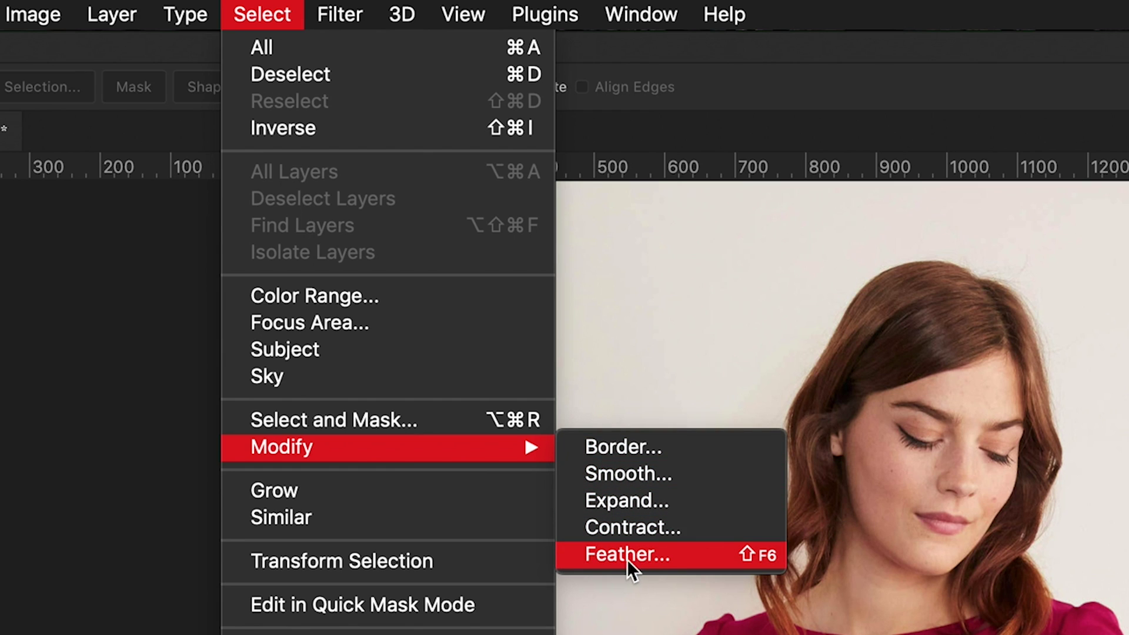
{"action": "left_click", "coordinate": [652, 559]}
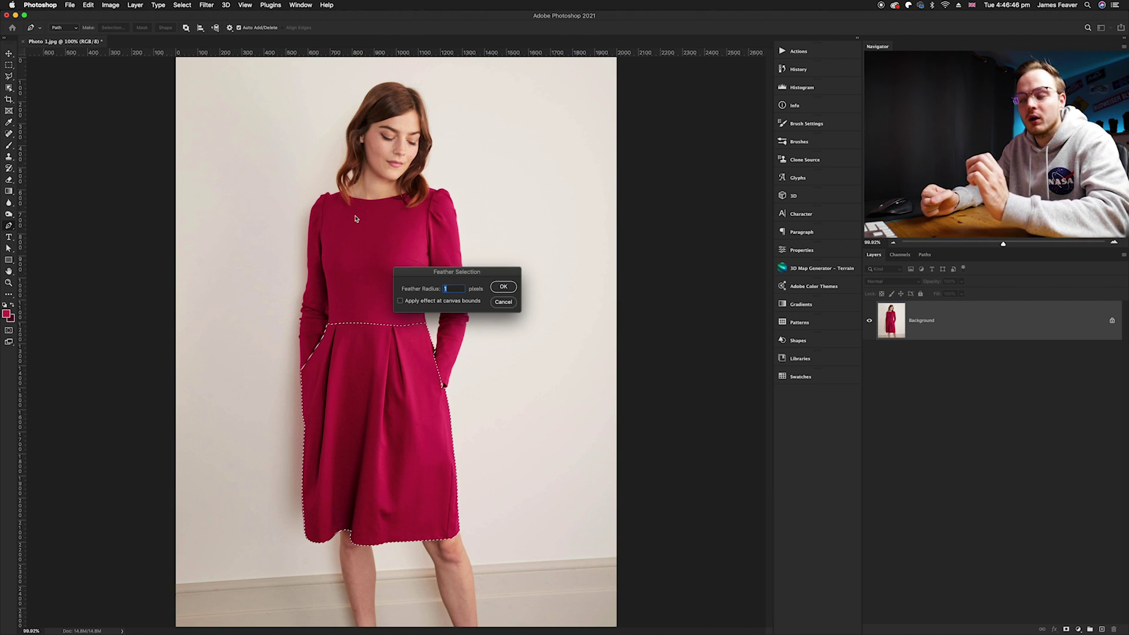
{"action": "left_click", "coordinate": [503, 287]}
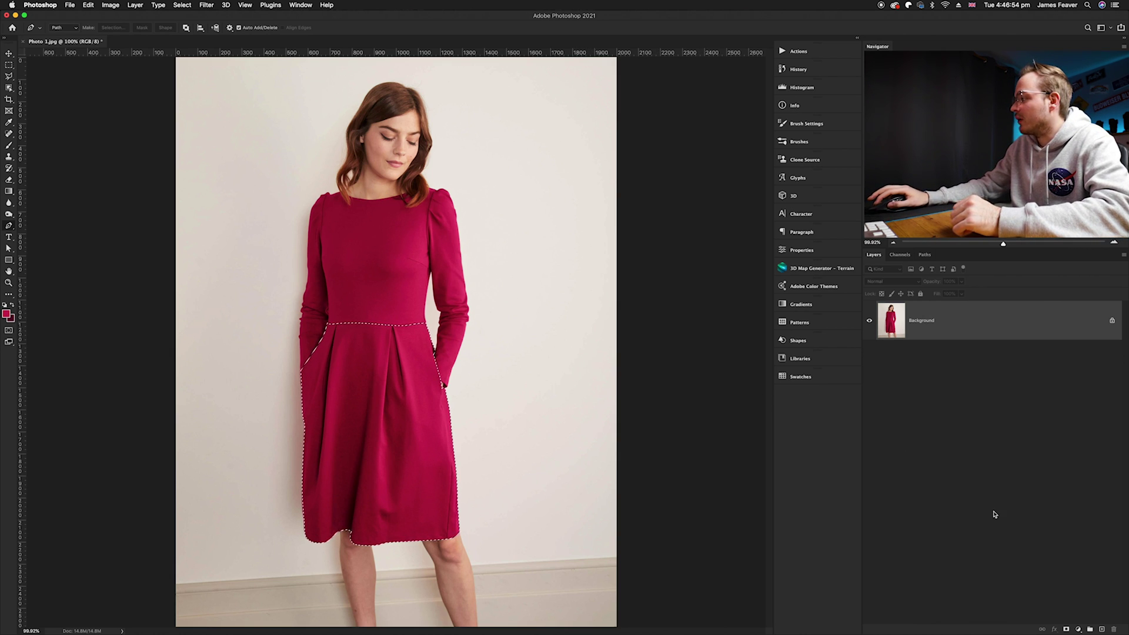
Add a Hue/Saturation adjustment layer masked to the feathered skirt selection.
{"action": "left_click", "coordinate": [1078, 629]}
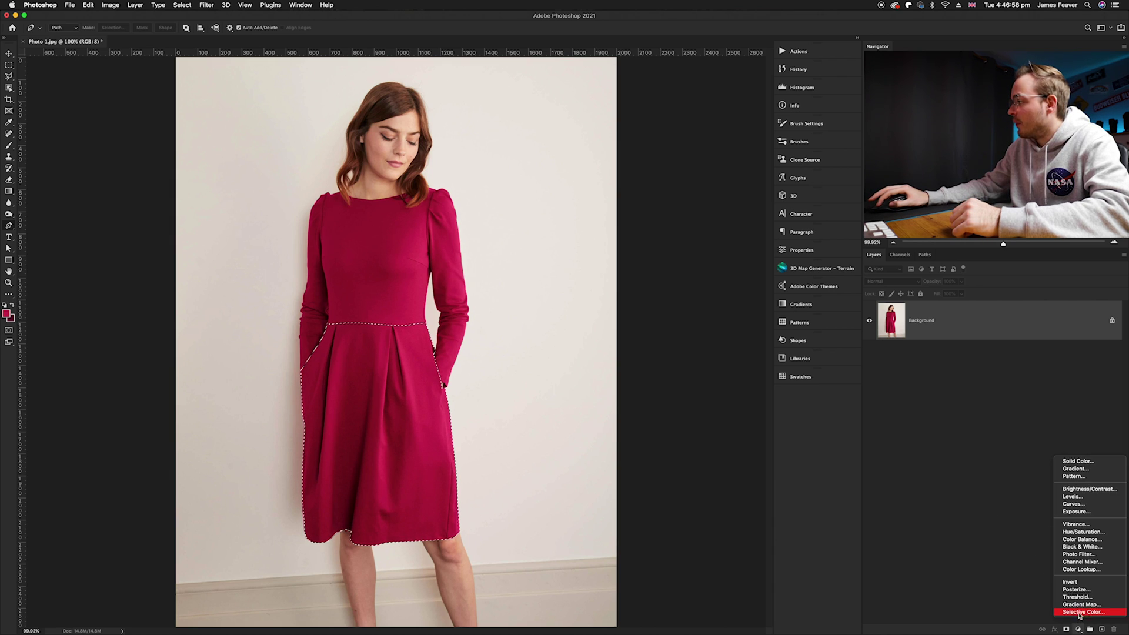
{"action": "left_click", "coordinate": [1083, 532]}
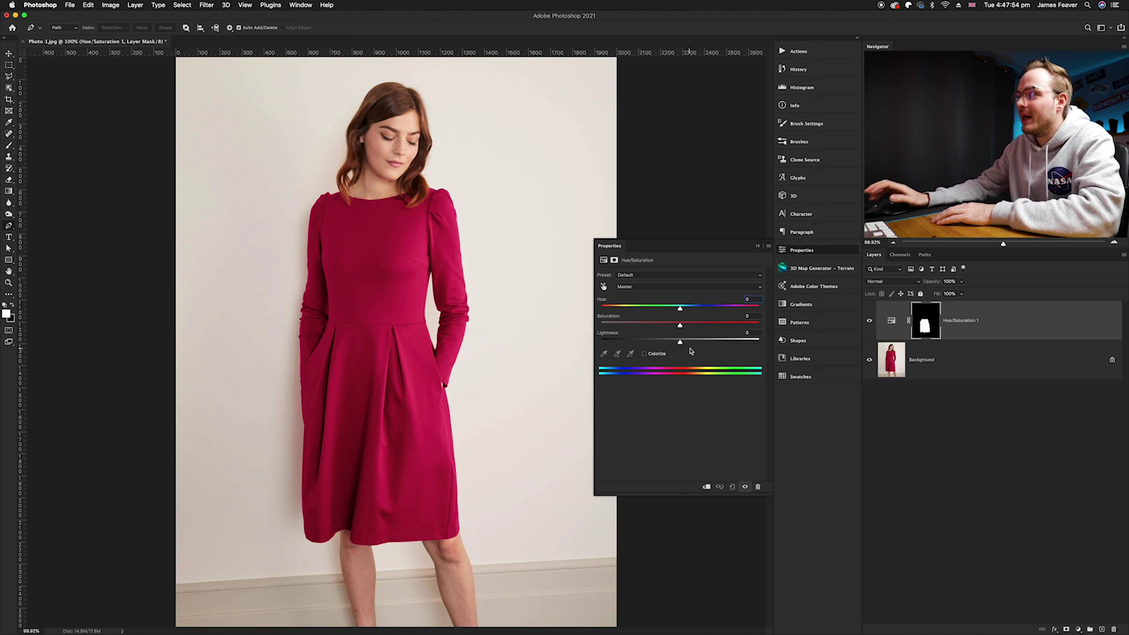
{"action": "left_click", "coordinate": [626, 290]}
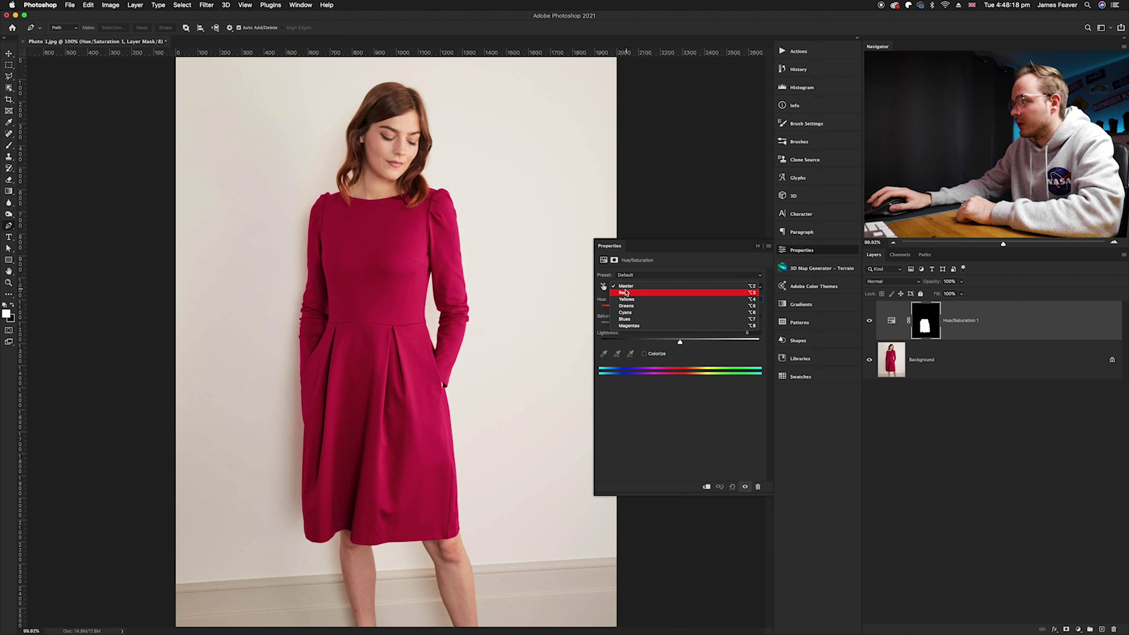
Keep the Hue/Saturation channel set to Master so all colours are affected.
{"action": "left_click", "coordinate": [627, 288]}
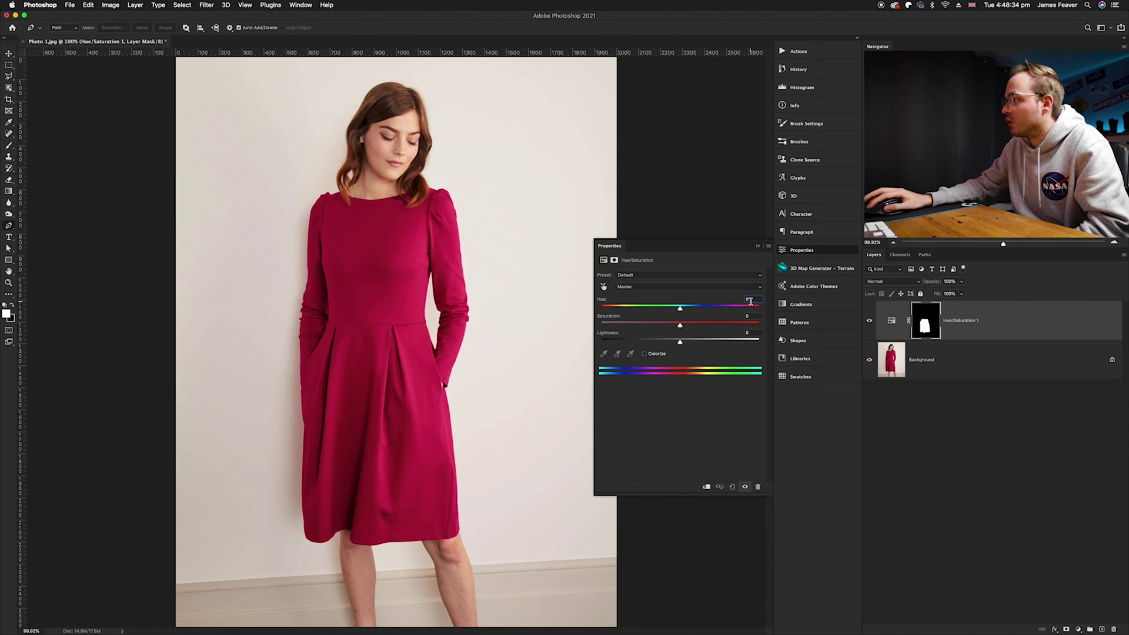
Try several skirt hue, saturation and lightness values, ending at Saturation -100 and Hue +2.
{"action": "left_click_drag", "start_coordinate": [682, 310], "coordinate": [734, 311]}
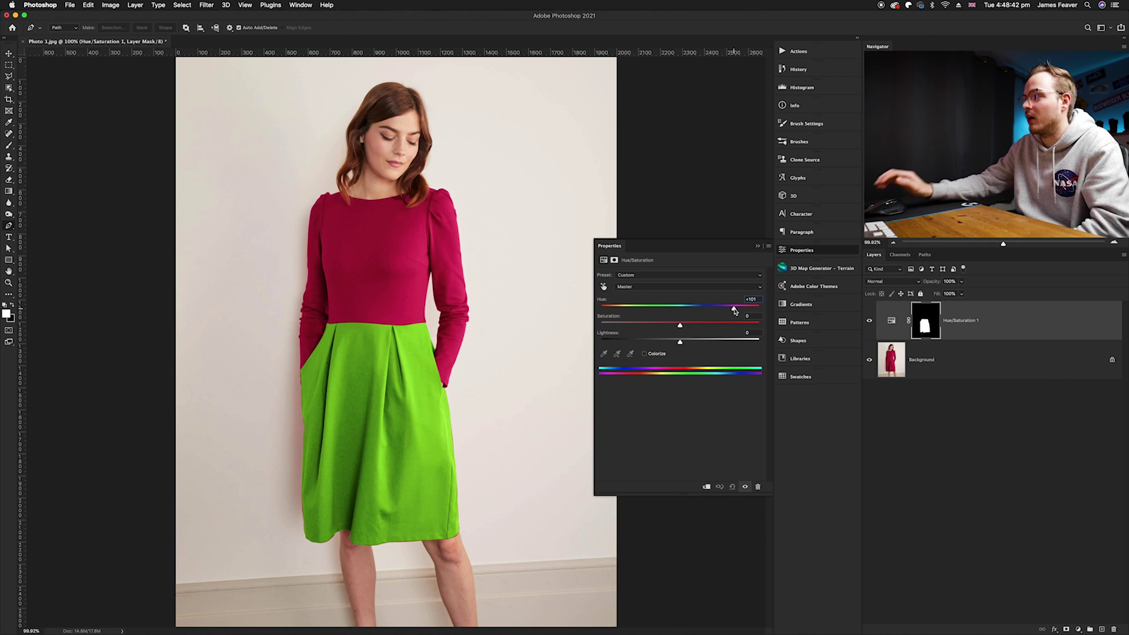
{"action": "left_click_drag", "start_coordinate": [734, 311], "coordinate": [607, 318]}
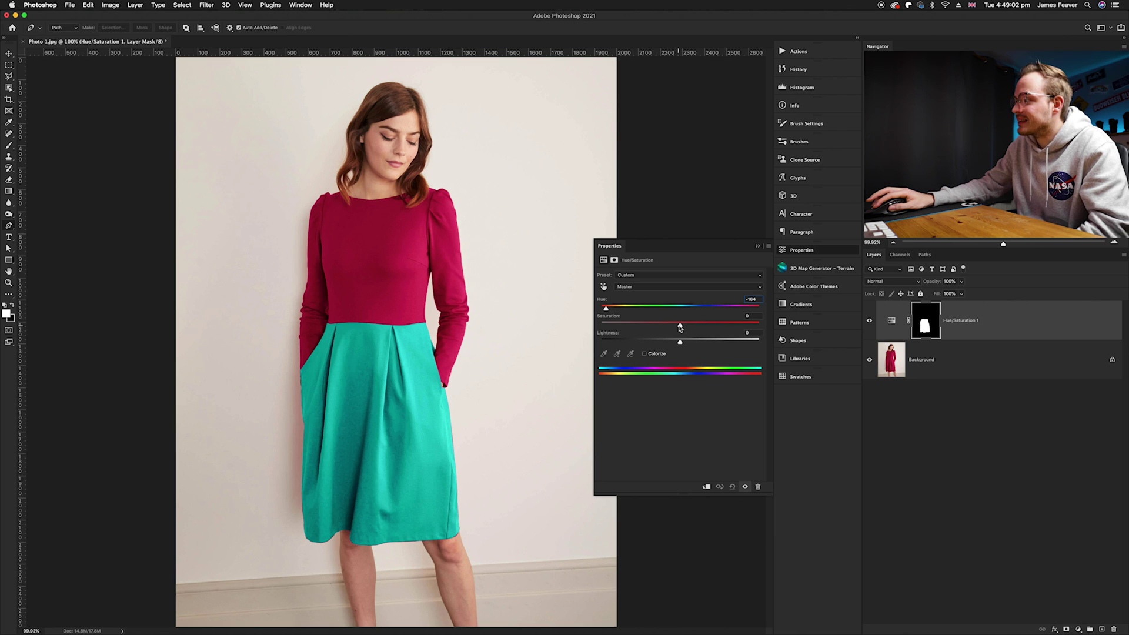
{"action": "left_click_drag", "start_coordinate": [680, 328], "coordinate": [617, 335]}
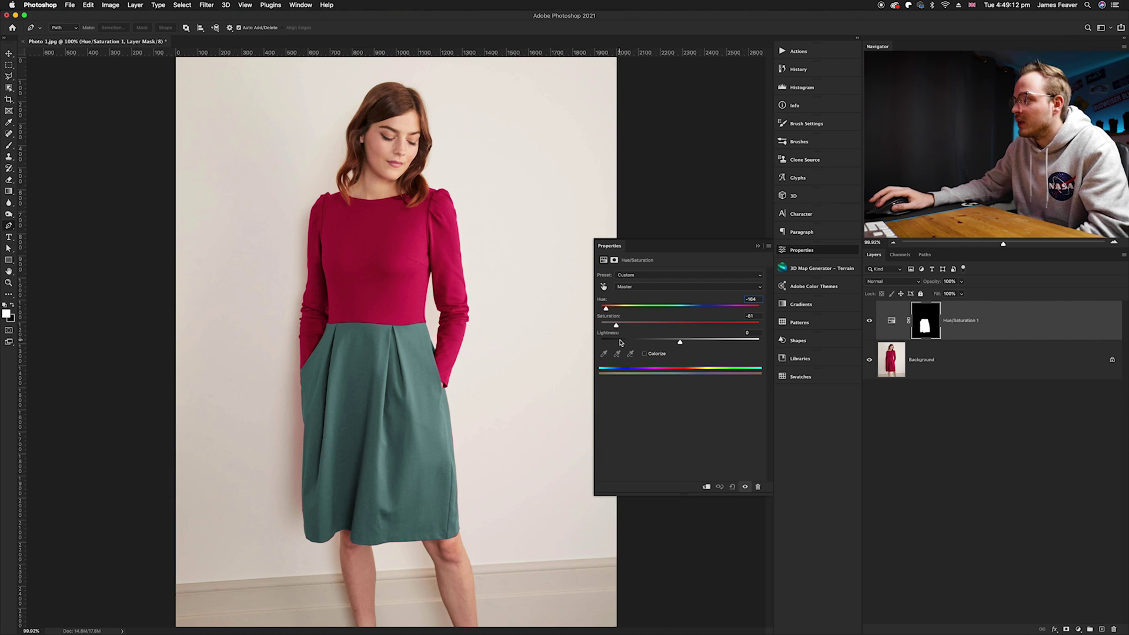
{"action": "left_click_drag", "start_coordinate": [678, 345], "coordinate": [697, 346]}
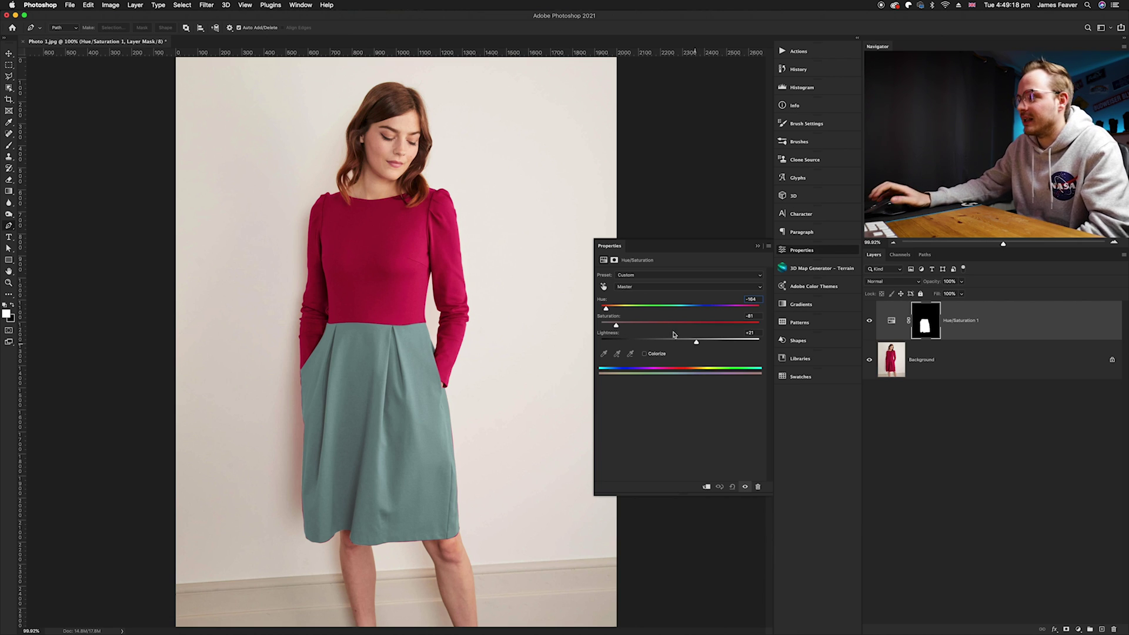
{"action": "left_click_drag", "start_coordinate": [616, 325], "coordinate": [694, 345]}
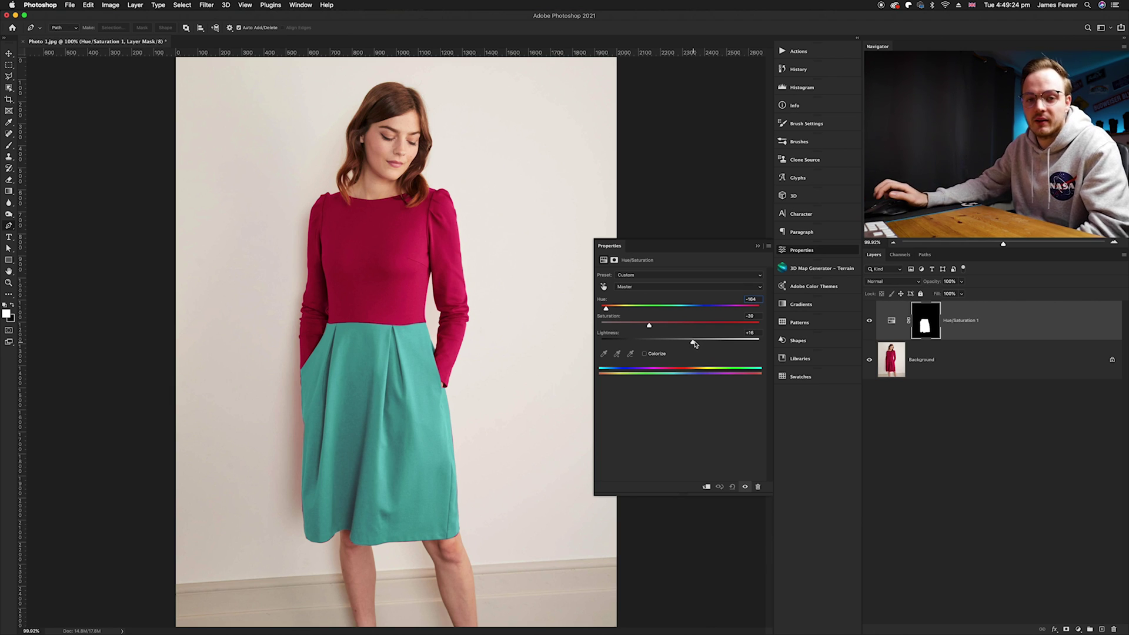
{"action": "left_click_drag", "start_coordinate": [605, 308], "coordinate": [681, 309]}
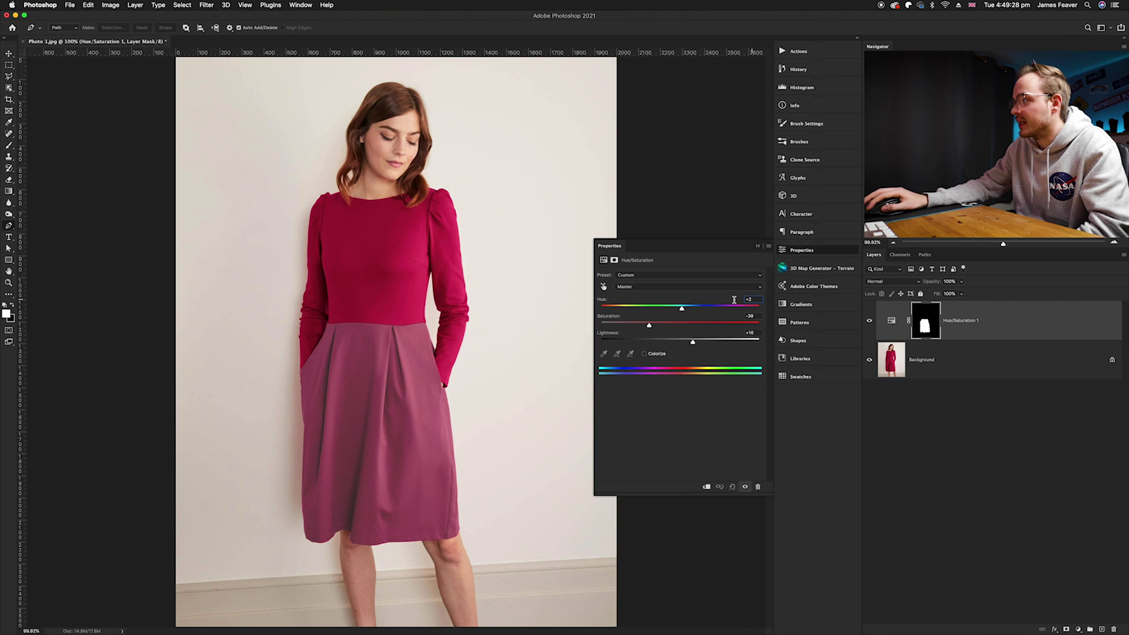
{"action": "left_click_drag", "start_coordinate": [649, 325], "coordinate": [600, 325]}
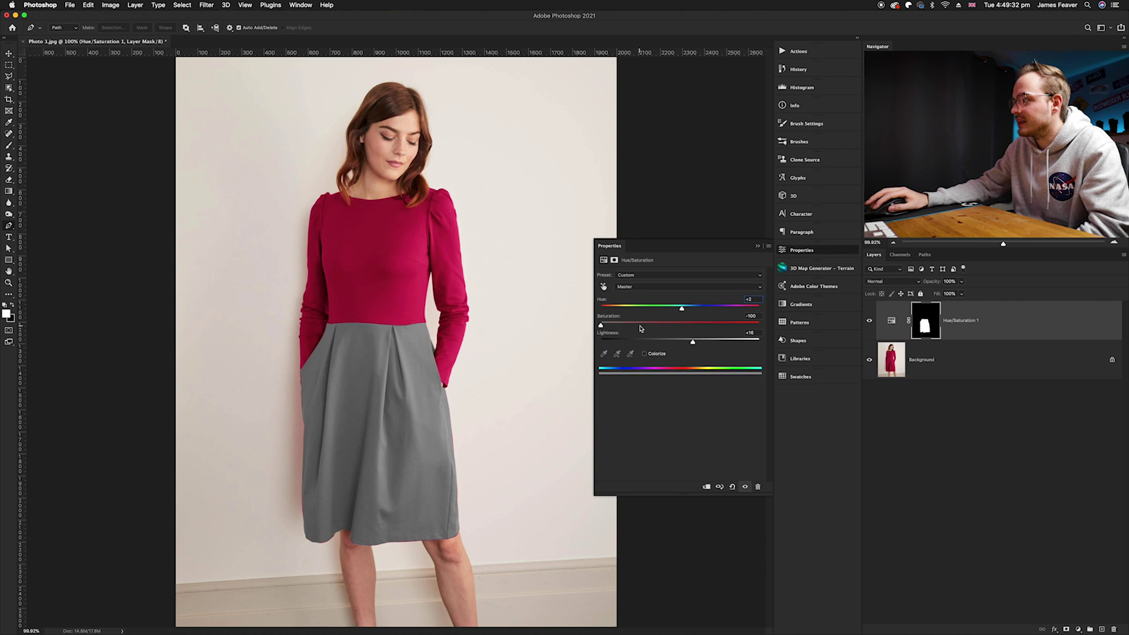
Raise the grey skirt's Lightness to +63, then bring it back to about +8.
{"action": "left_click_drag", "start_coordinate": [692, 343], "coordinate": [691, 343]}
{"action": "left_click", "coordinate": [727, 341]}
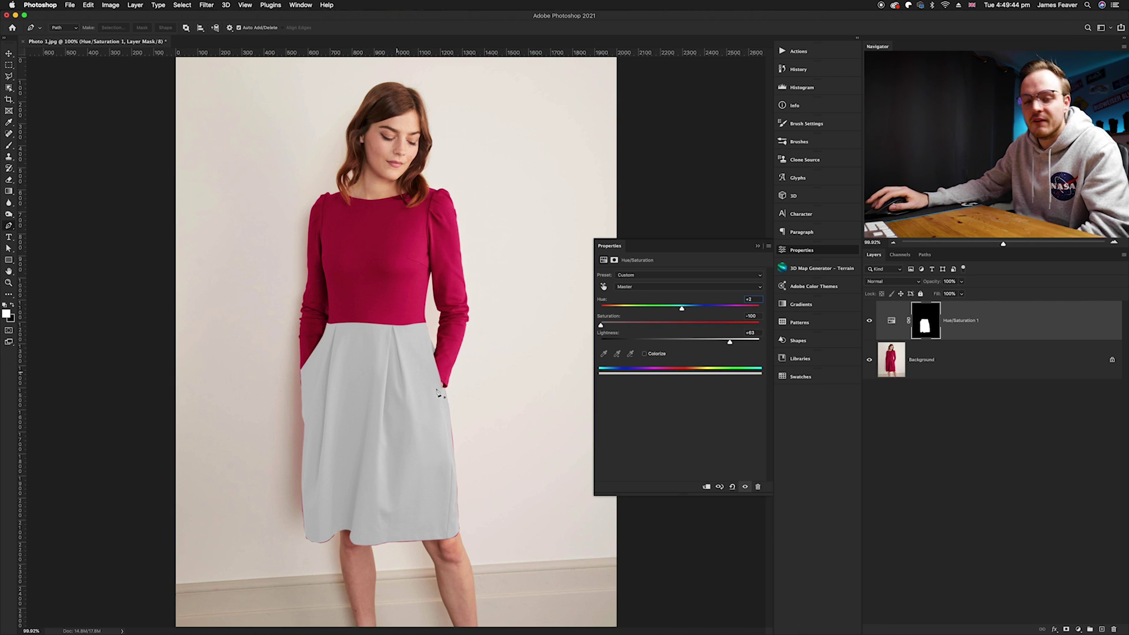
{"action": "left_click_drag", "start_coordinate": [730, 344], "coordinate": [728, 345]}
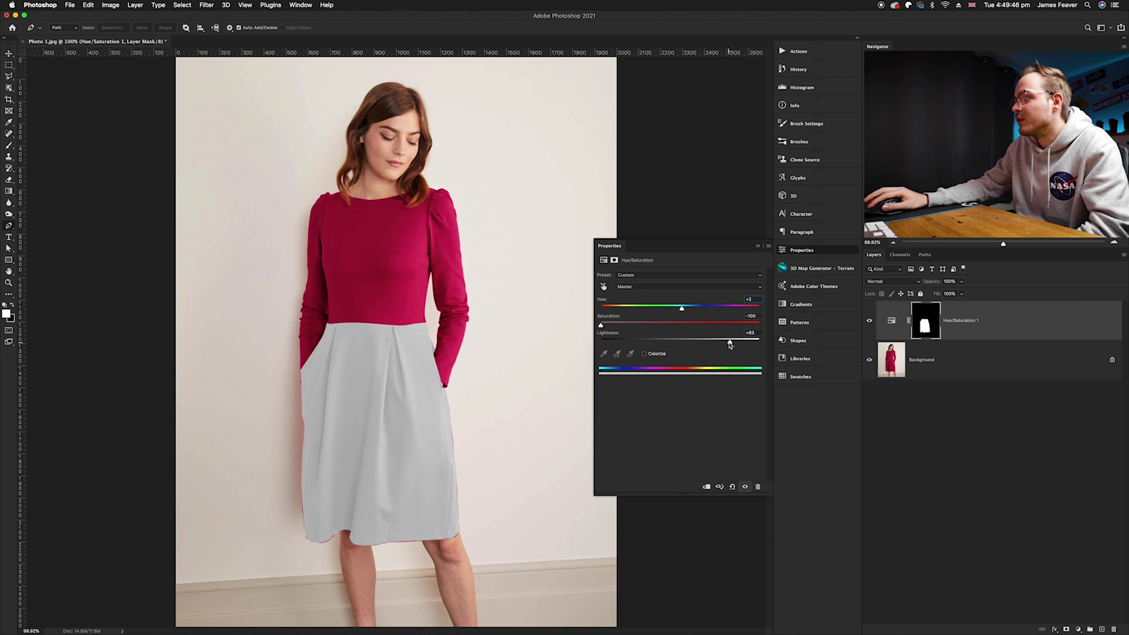
{"action": "left_click", "coordinate": [691, 344]}
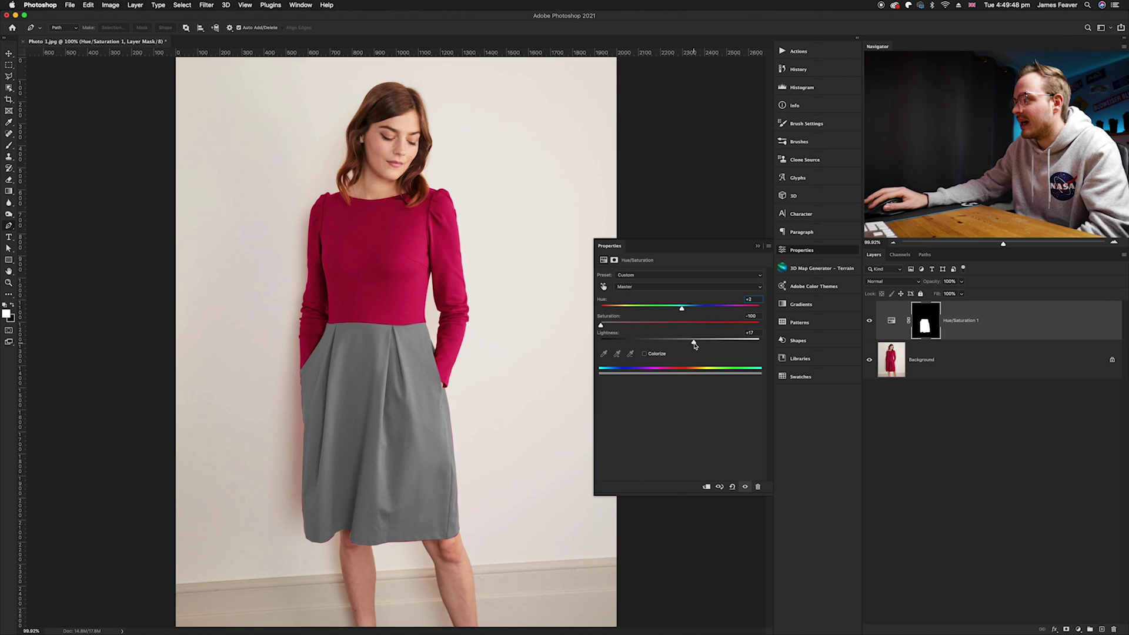
{"action": "left_click_drag", "start_coordinate": [690, 344], "coordinate": [686, 343]}
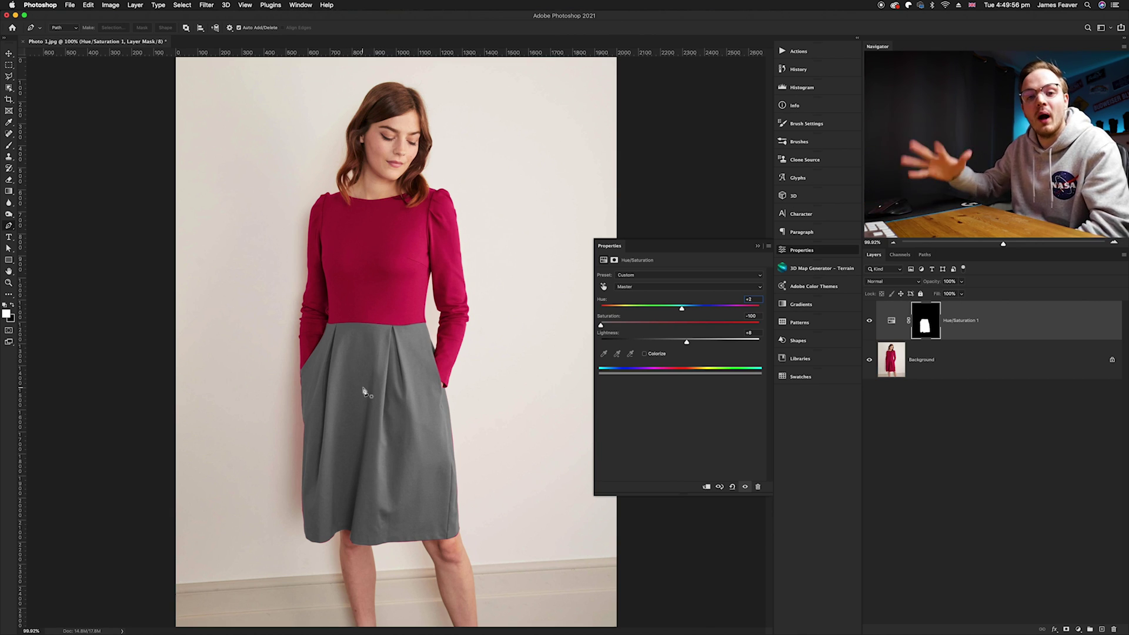
Reset the adjustment to defaults and set Hue to -41 to turn the skirt purple.
{"action": "left_click", "coordinate": [733, 488]}
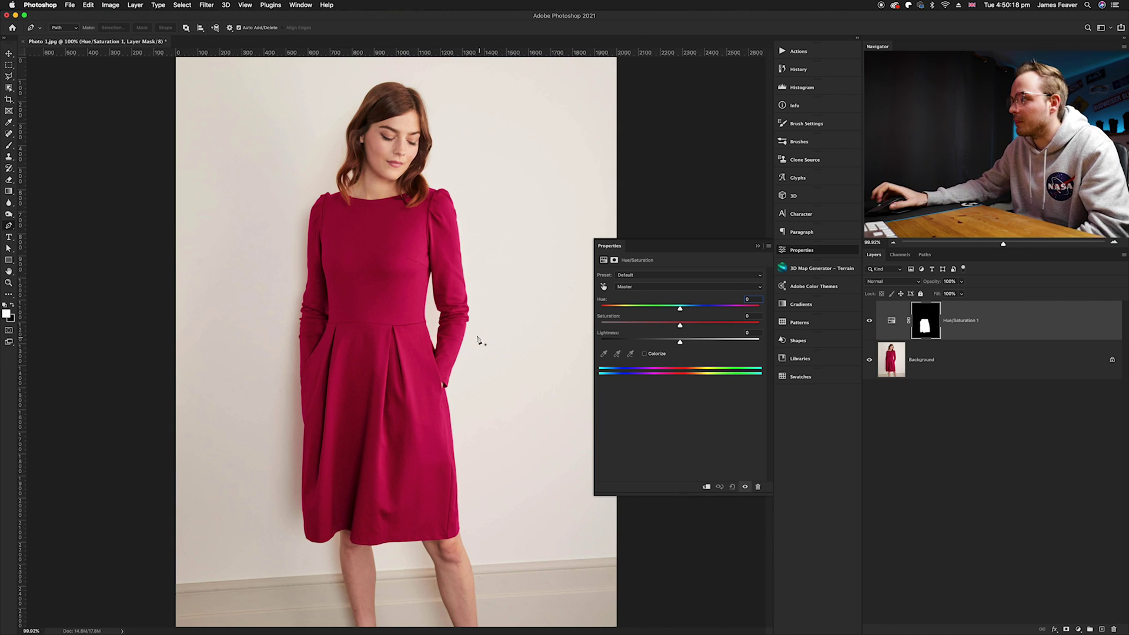
{"action": "left_click", "coordinate": [680, 309]}
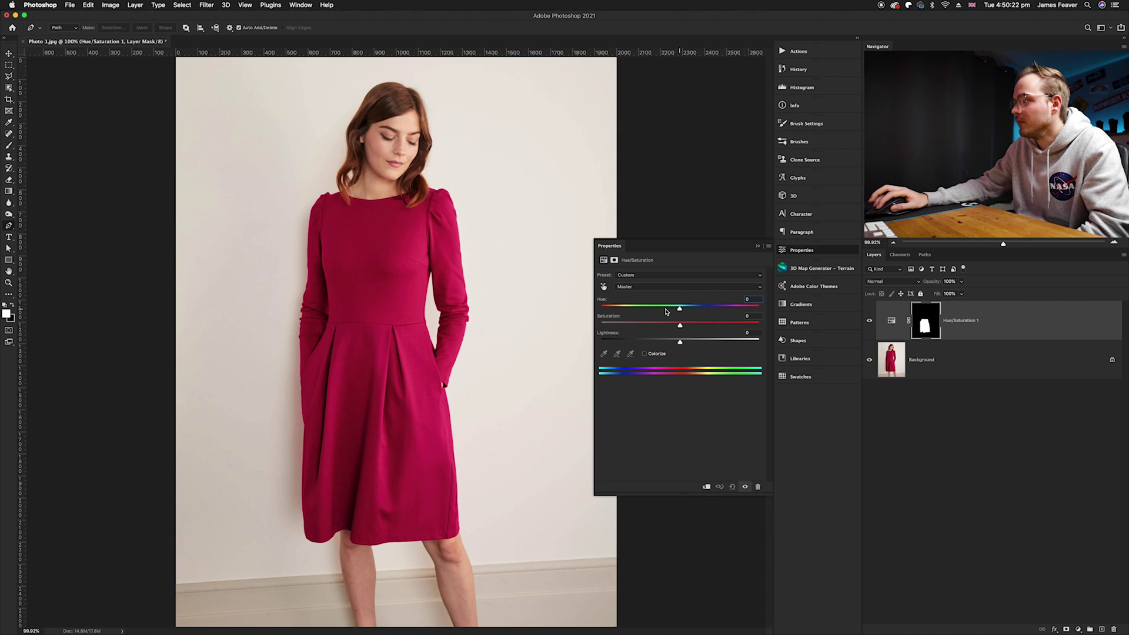
{"action": "left_click_drag", "start_coordinate": [679, 309], "coordinate": [649, 310]}
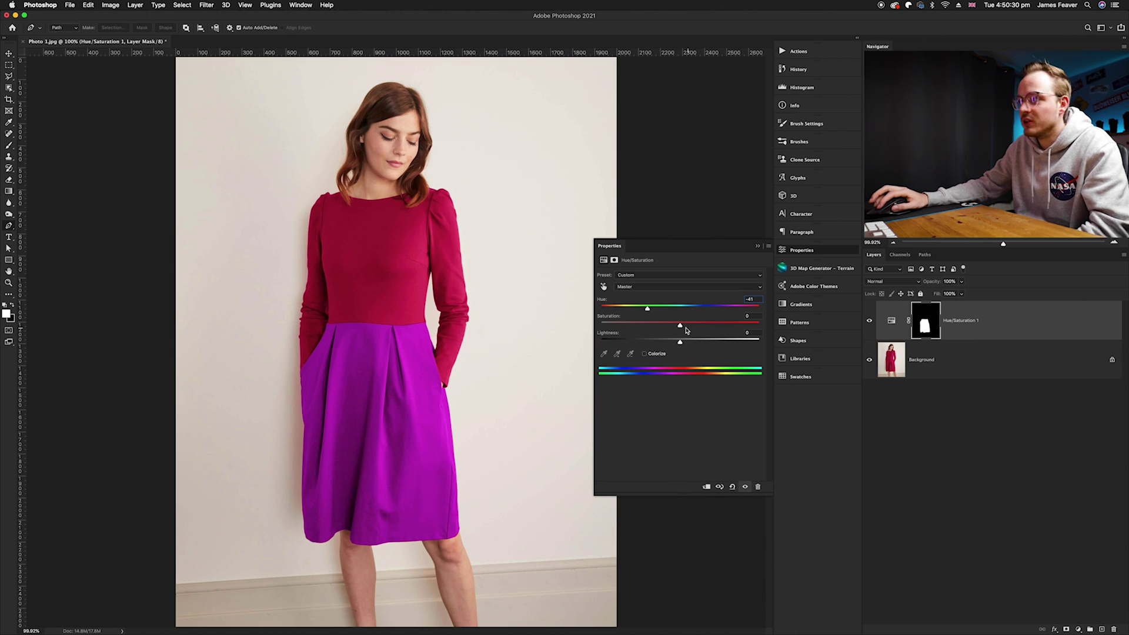
Soften the purple skirt with Saturation -25 and Lightness +10, then collapse the Properties panel.
{"action": "left_click", "coordinate": [747, 317]}
{"action": "type", "text": "-2"}
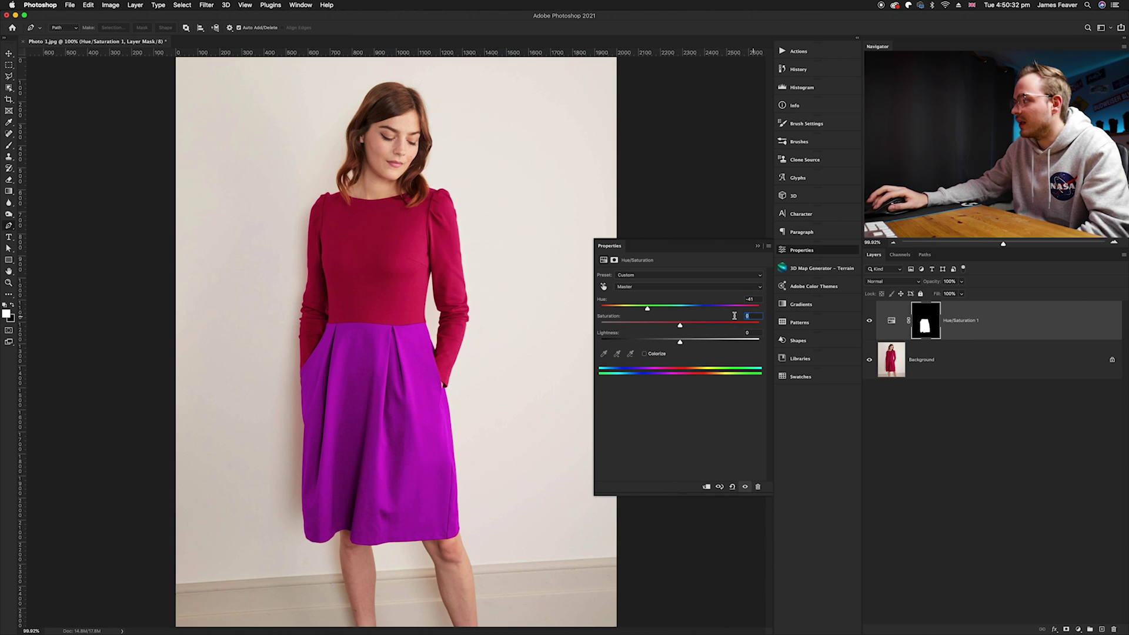
{"action": "type", "text": "5"}
{"action": "key", "text": "Return"}
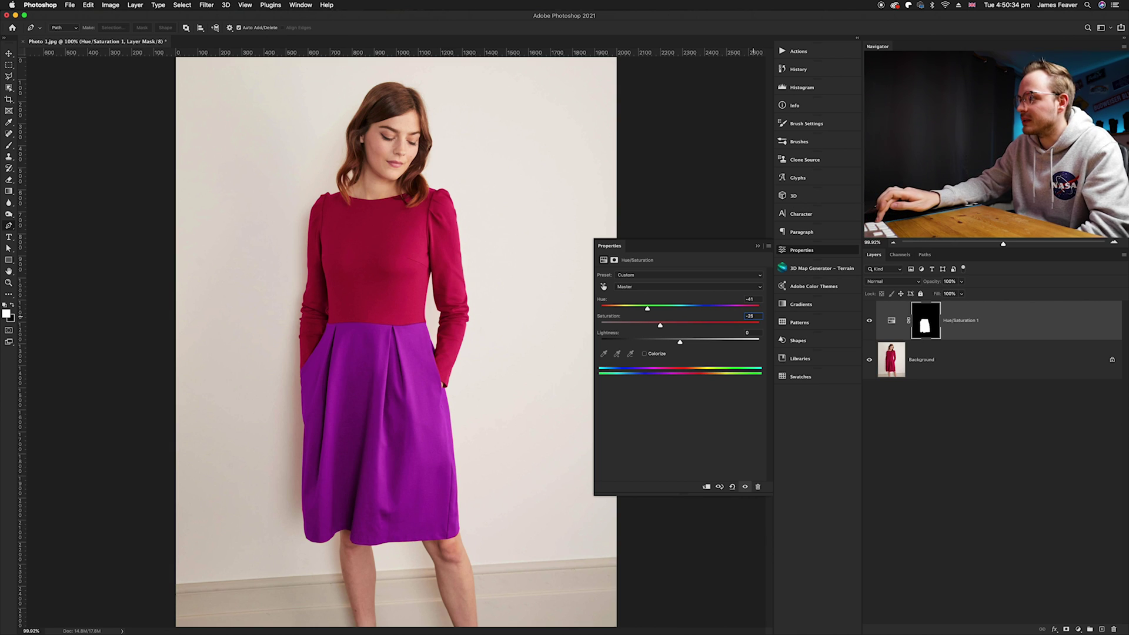
{"action": "left_click", "coordinate": [747, 333]}
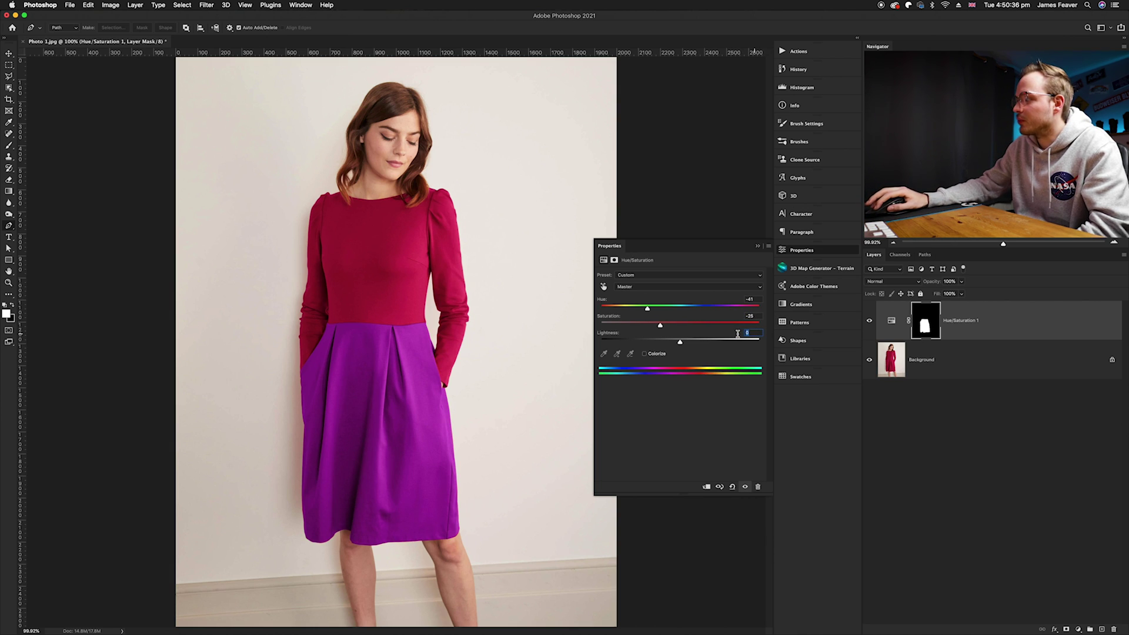
{"action": "type", "text": "25"}
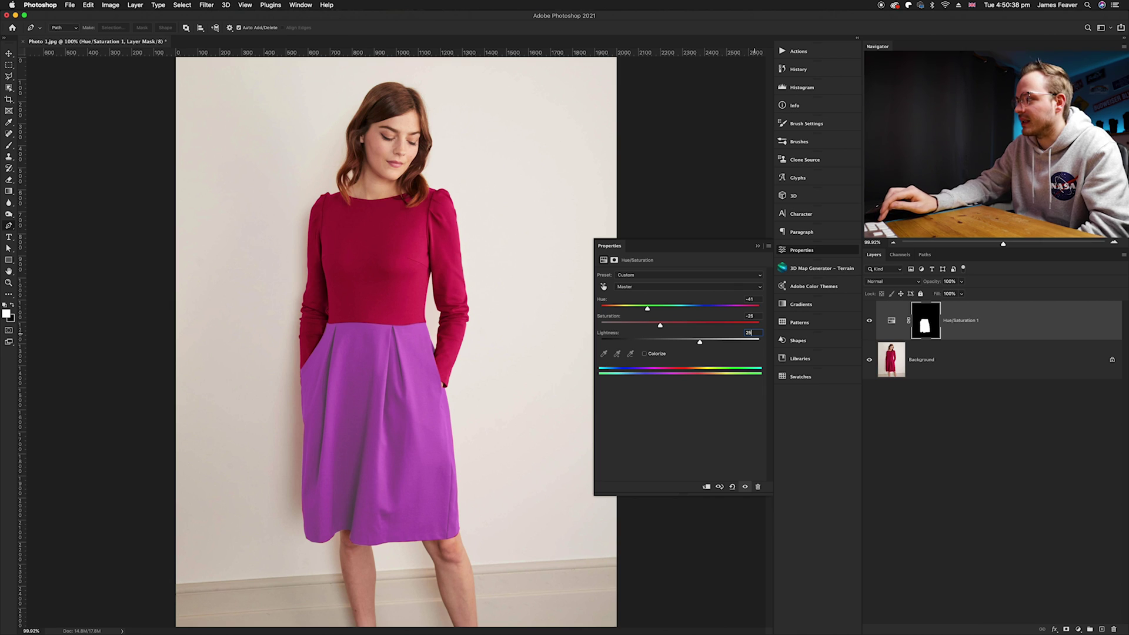
{"action": "left_click_drag", "start_coordinate": [760, 333], "coordinate": [734, 333]}
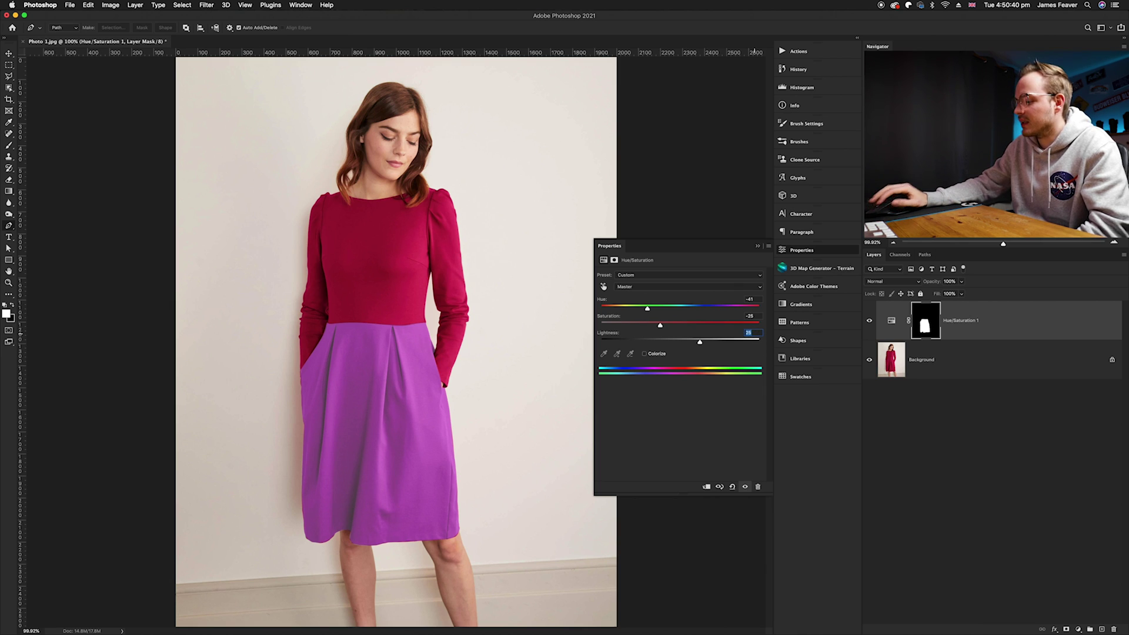
{"action": "type", "text": "10"}
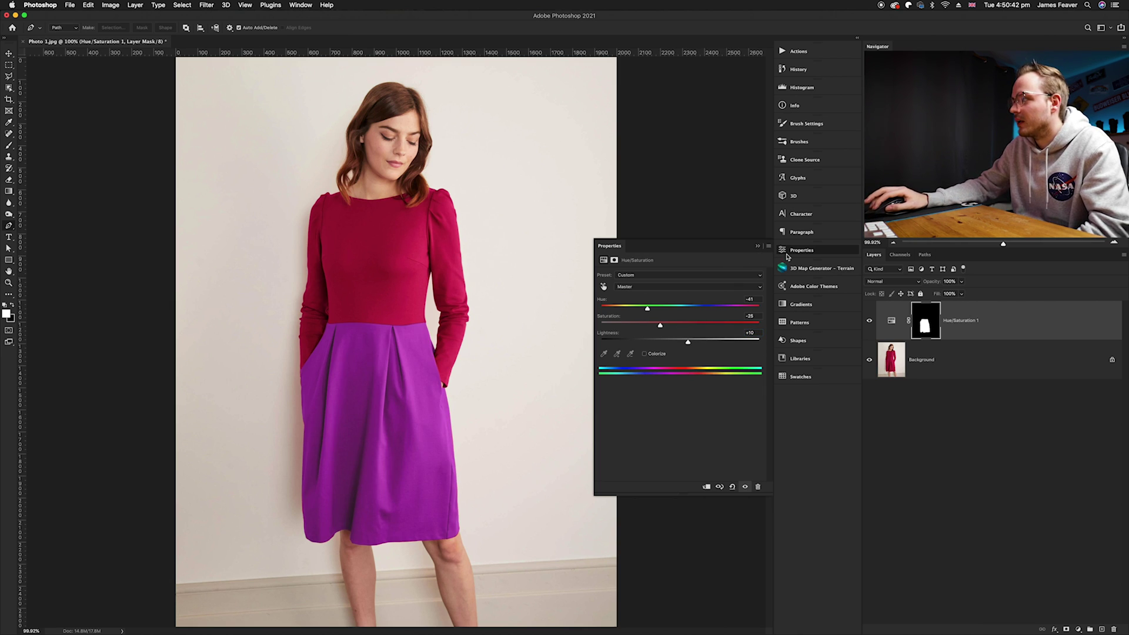
{"action": "left_click", "coordinate": [809, 253]}
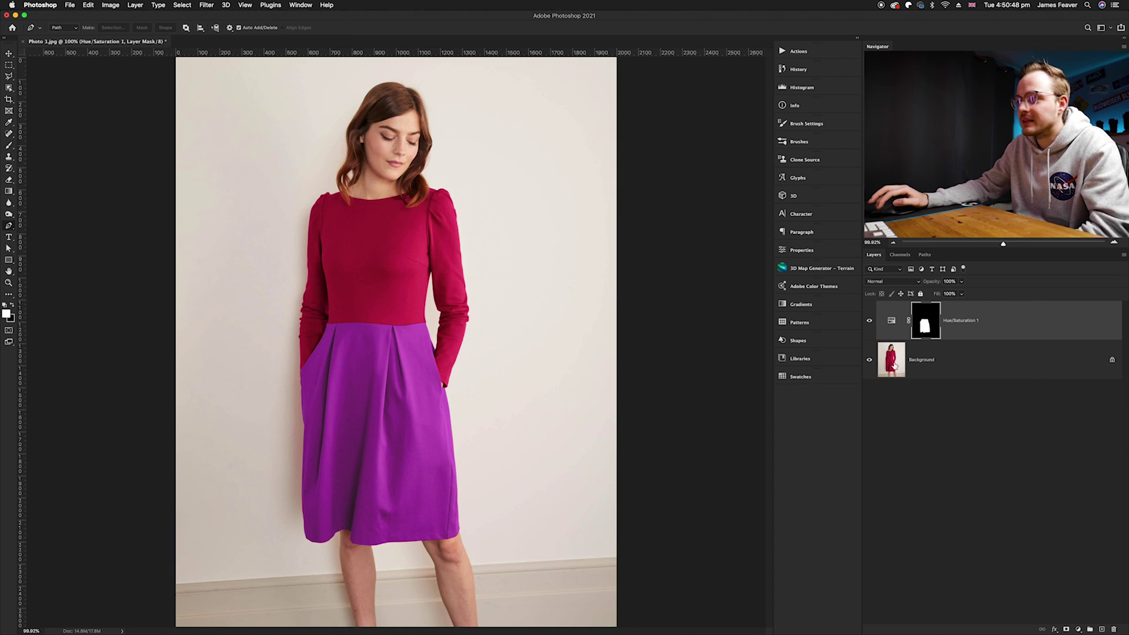
Target the Hue/Saturation 1 layer's adjustment thumbnail instead of its skirt mask.
{"action": "left_click", "coordinate": [891, 320]}
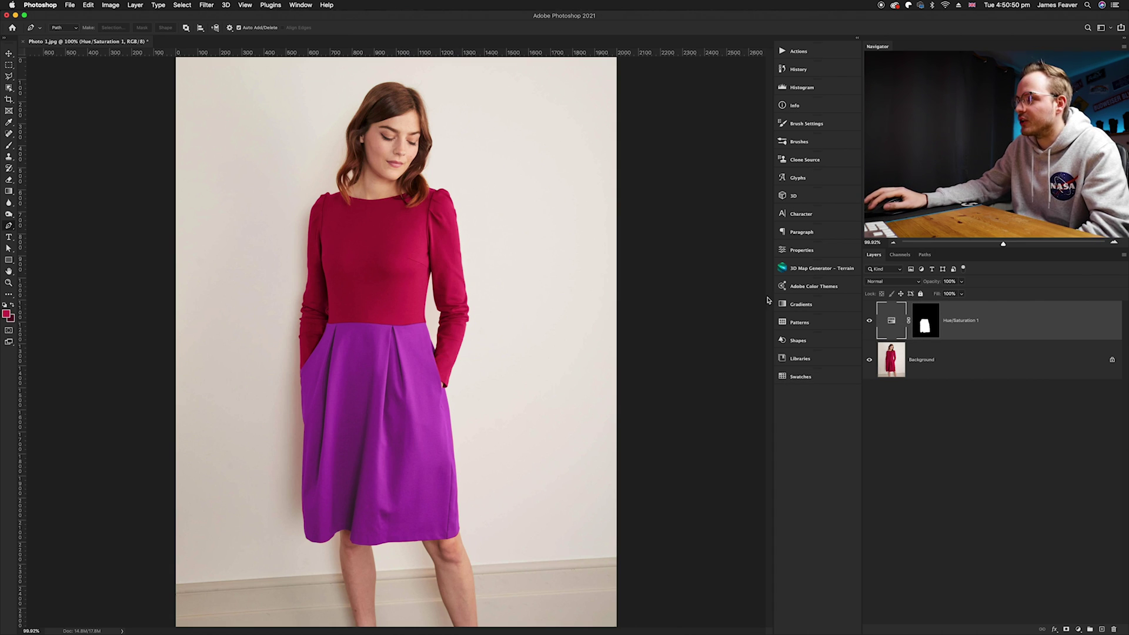